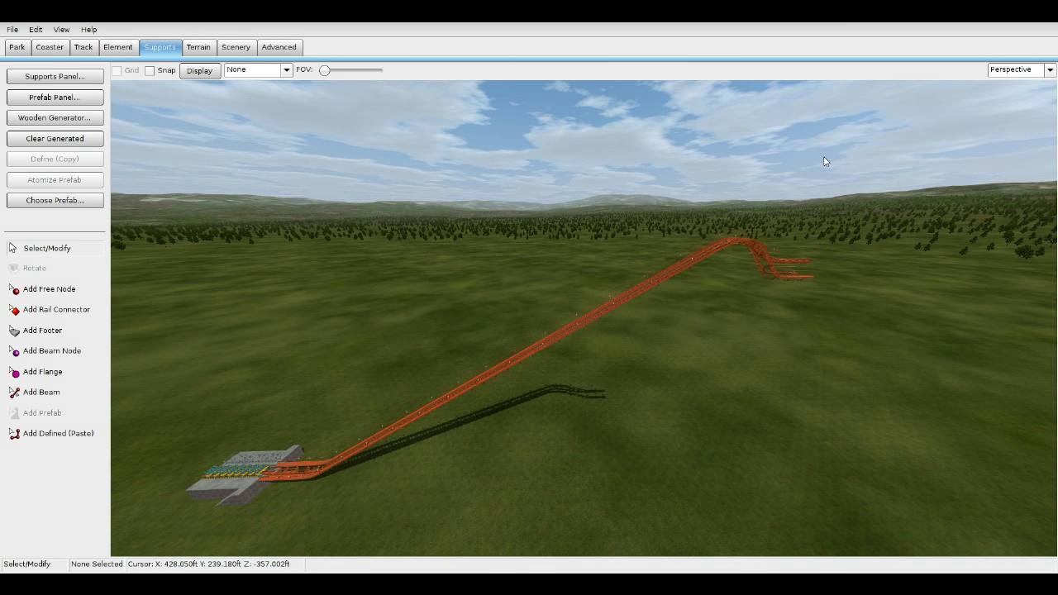
Step: Review the snap distance, snap angle and grid size in the editor preferences
click(13, 29)
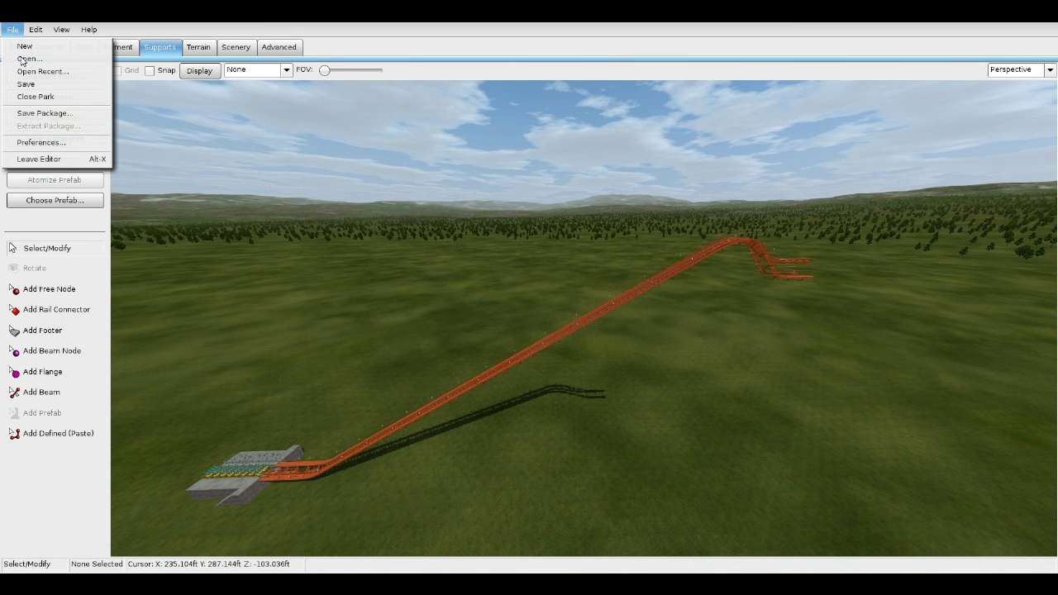
click(49, 143)
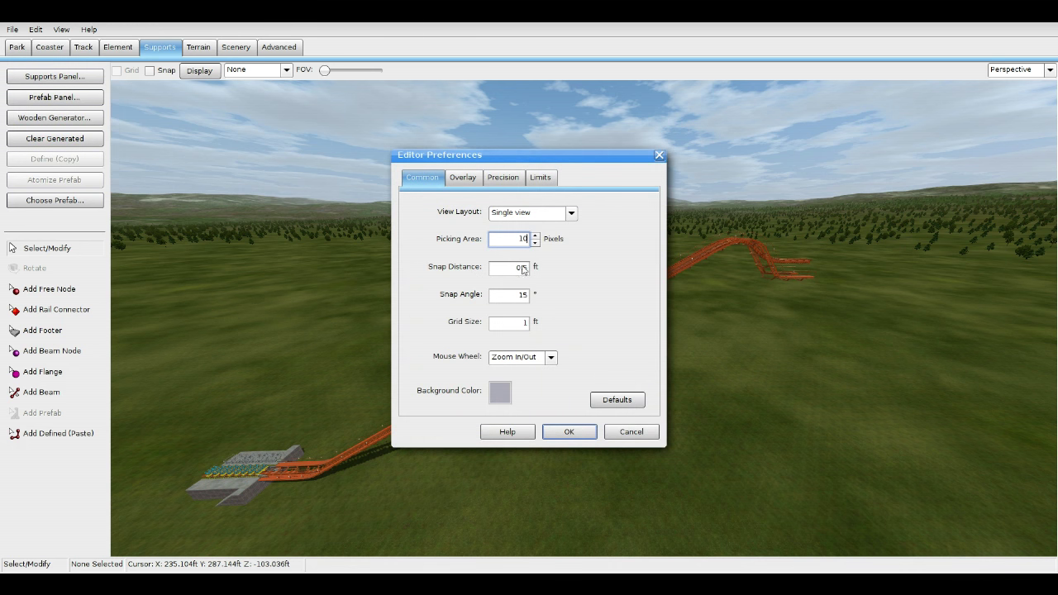
click(508, 274)
key(Tab)
key(Tab)
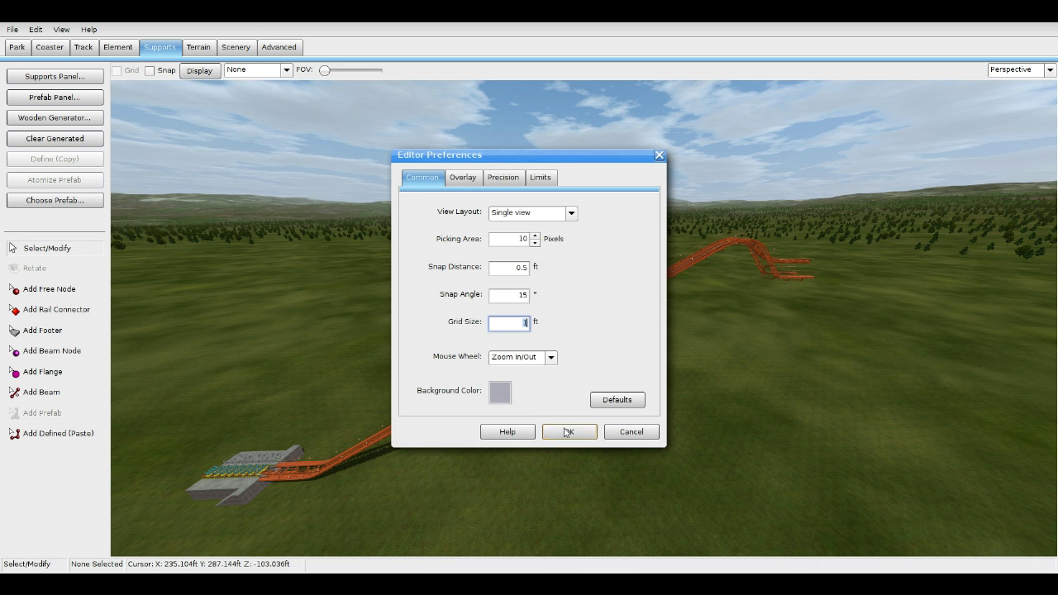
click(568, 432)
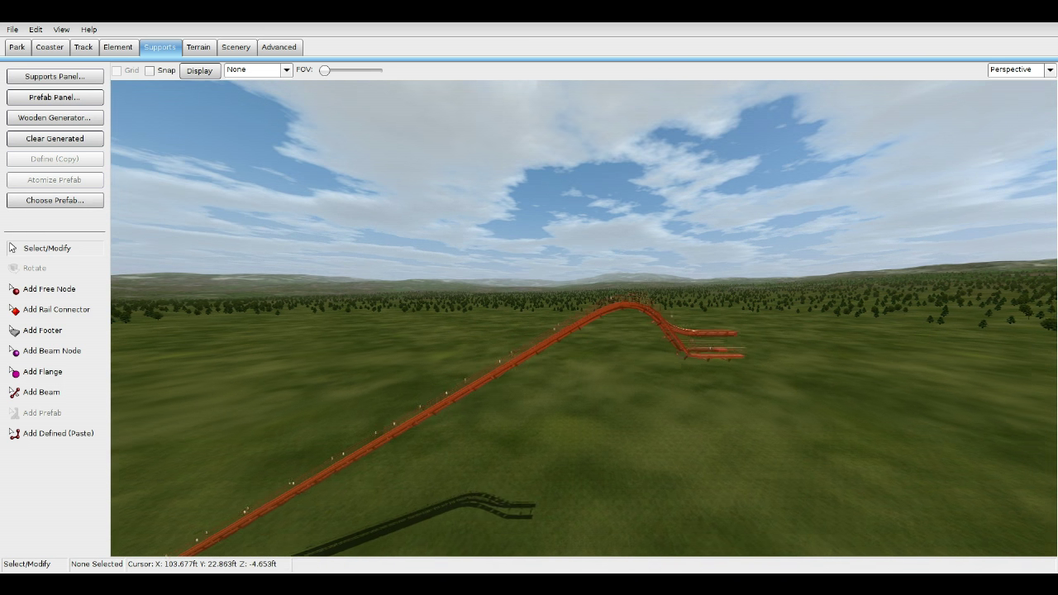
Step: Examine the catwalks, stairs and handrails around the crest and the far end of the lift hill
key(w)
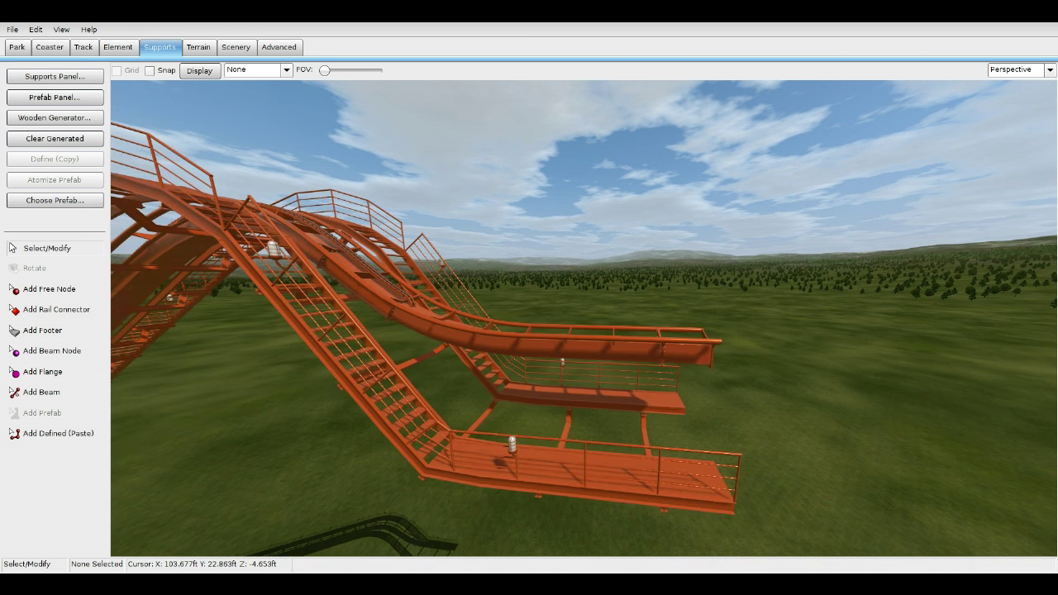
right_drag(463, 257, 382, 322)
key(s)
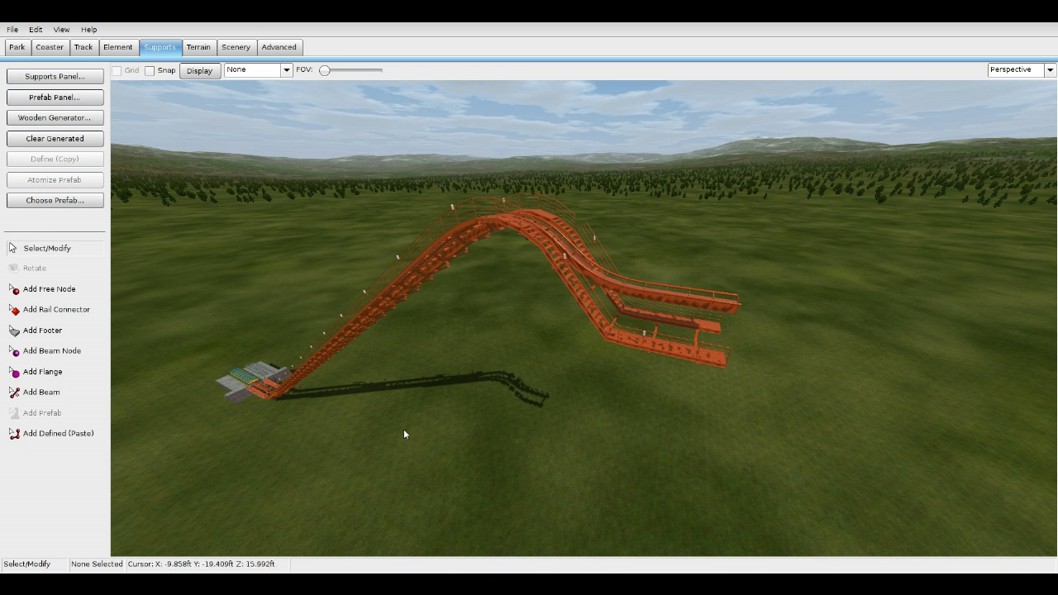
scroll(241, 272, up, 3)
middle_drag(796, 350, 791, 307)
scroll(791, 308, down, 3)
Step: Check the coaster style of the rail coaster and close its properties without changes
click(52, 51)
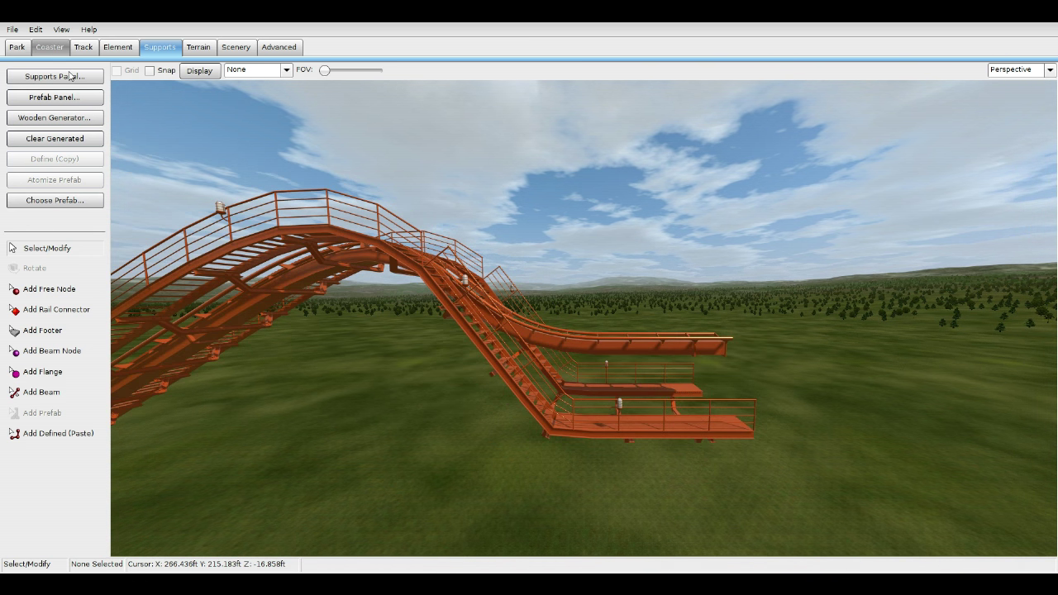
click(76, 160)
click(386, 178)
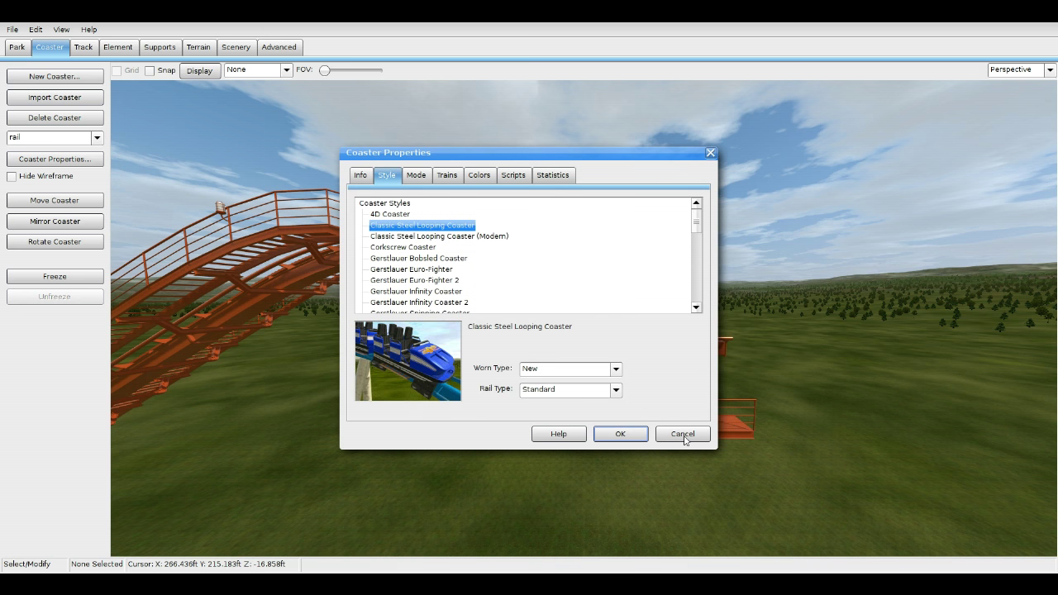
click(683, 434)
Step: Make Catwalk the active coaster and unfreeze it
click(96, 137)
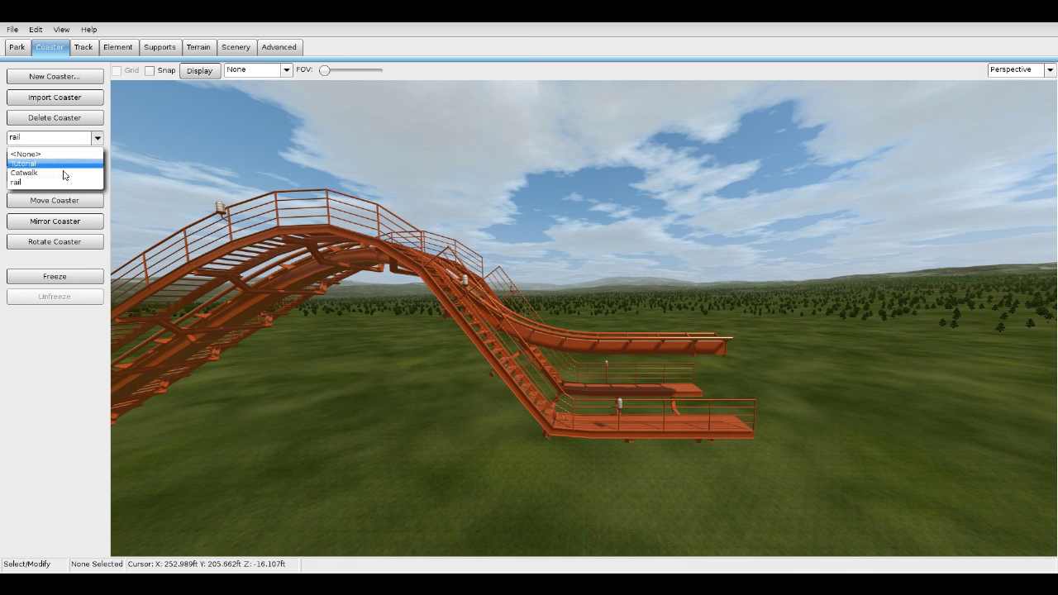
click(64, 174)
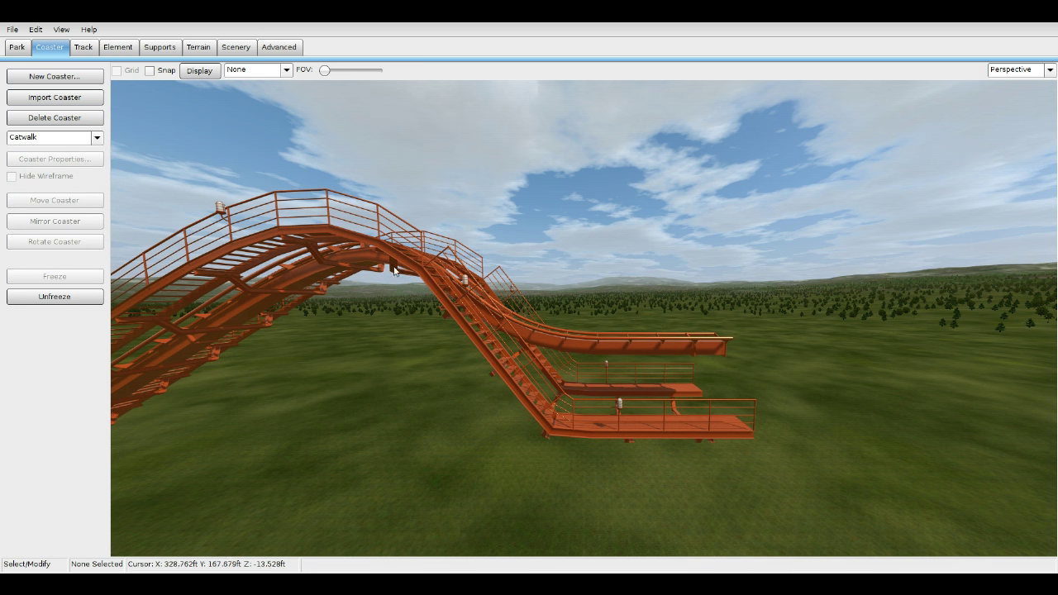
click(55, 296)
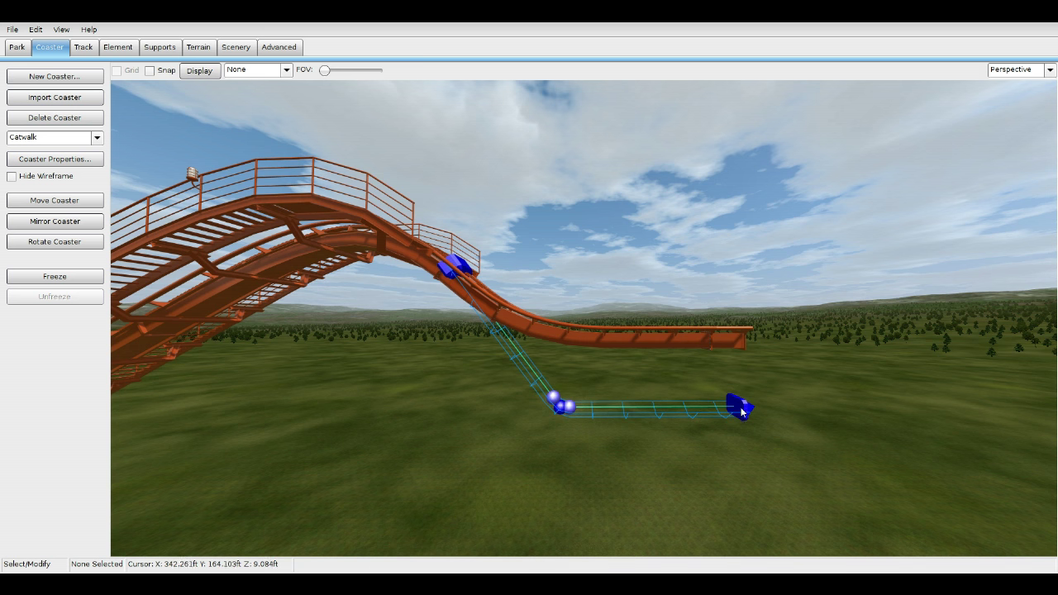
Step: Check the segment style settings of the catwalk's flat end section, then freeze the Catwalk coaster again
right_drag(644, 412, 643, 412)
key(w)
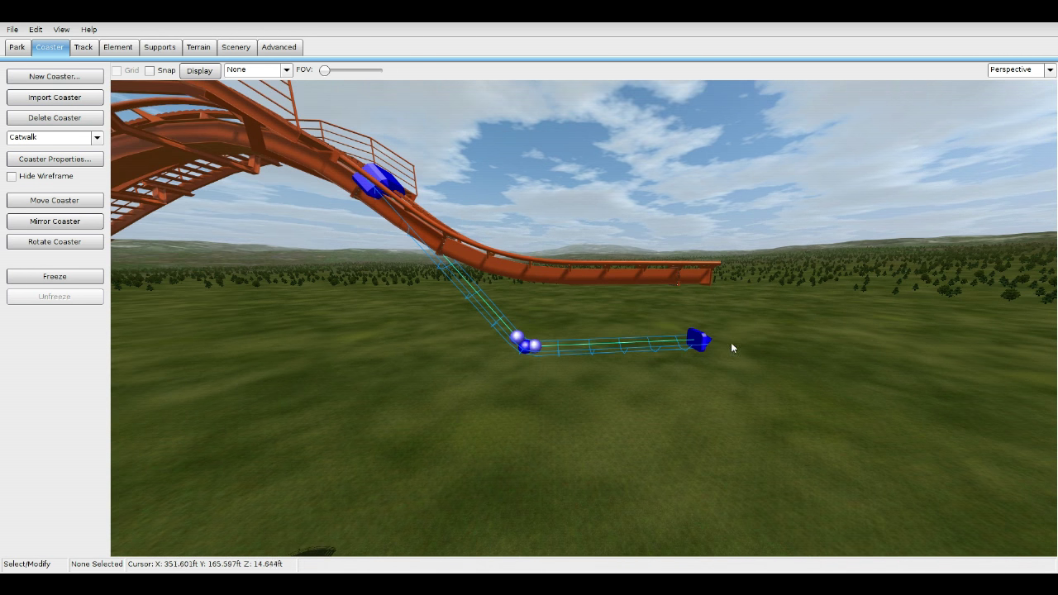
click(636, 350)
double_click(636, 351)
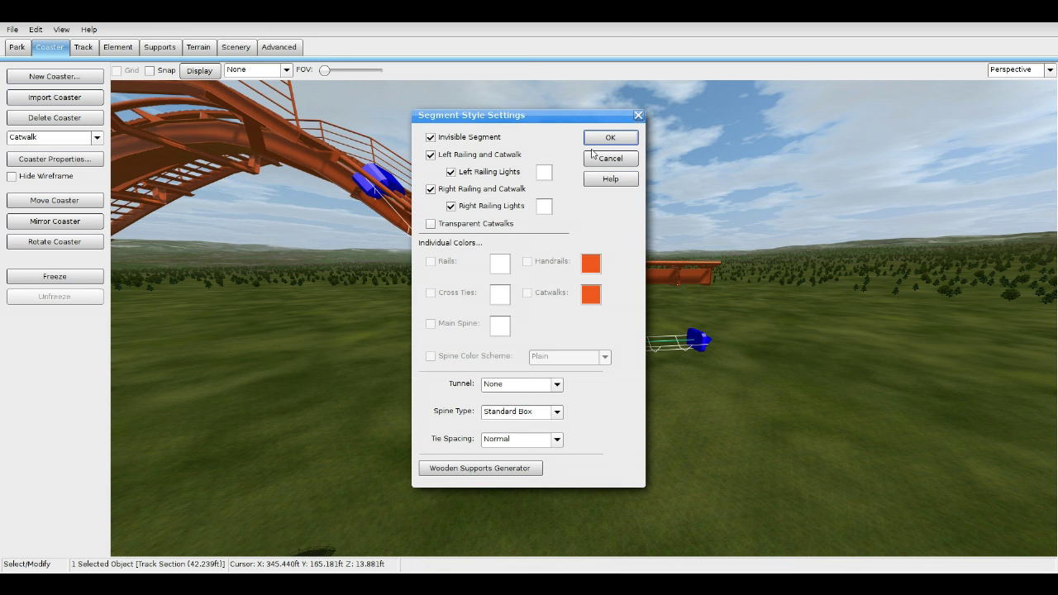
click(599, 139)
click(96, 278)
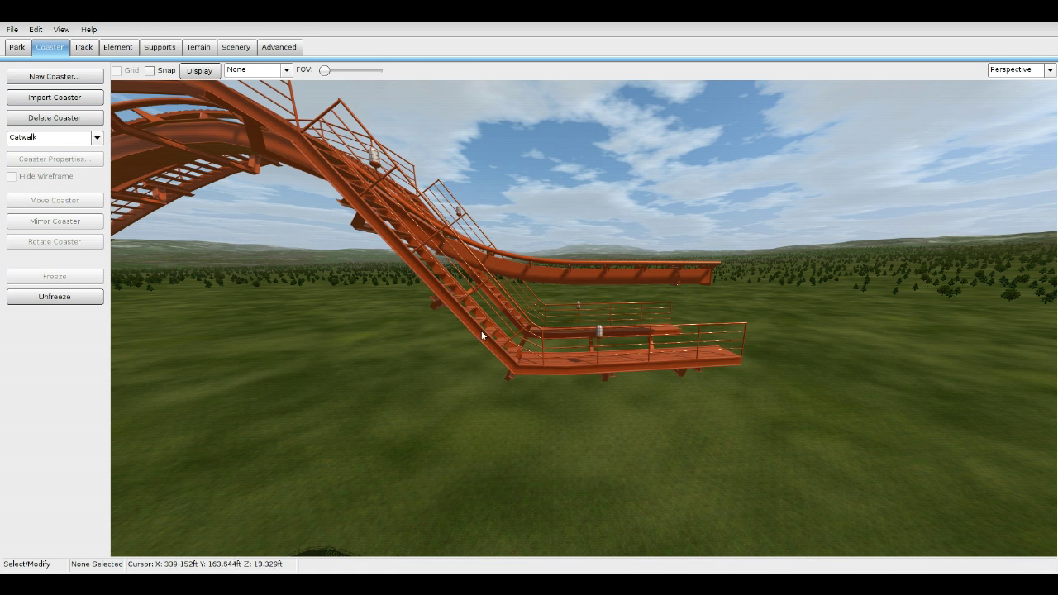
Step: Inspect the joint between the upper stairs and the steep catwalk stairs, unfreezing and refreezing the Catwalk coaster to compare
middle_drag(584, 319, 463, 351)
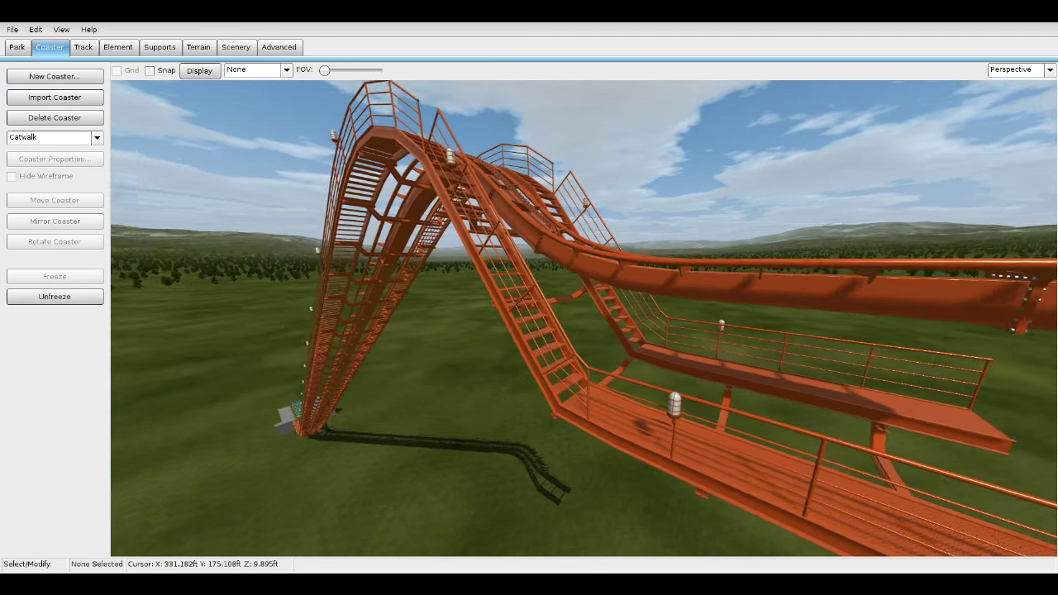
scroll(584, 319, down, 5)
middle_drag(584, 318, 331, 397)
scroll(584, 318, up, 5)
middle_drag(496, 198, 387, 174)
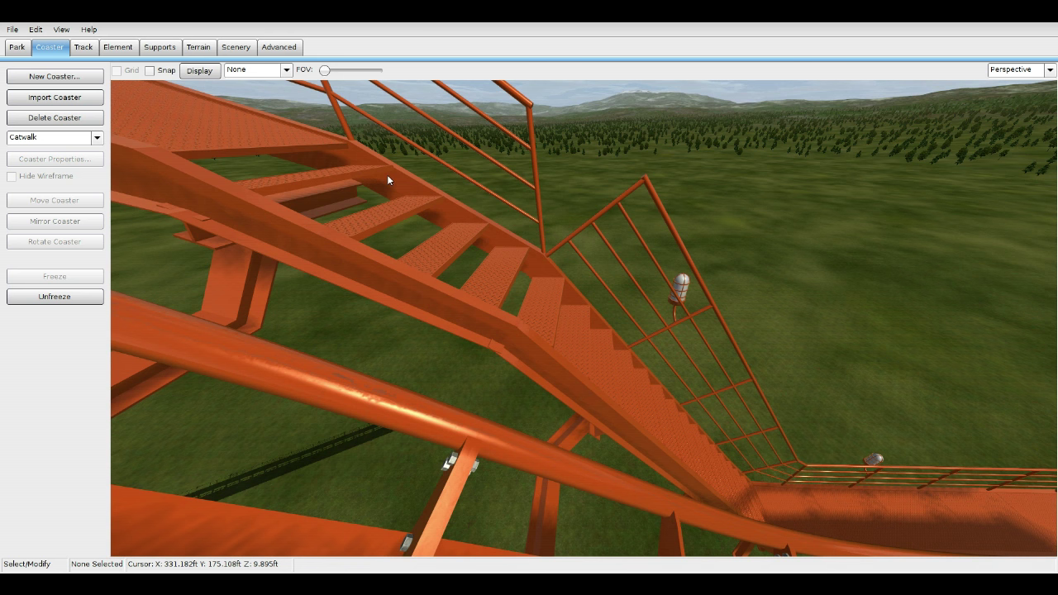
middle_drag(517, 331, 512, 362)
click(97, 298)
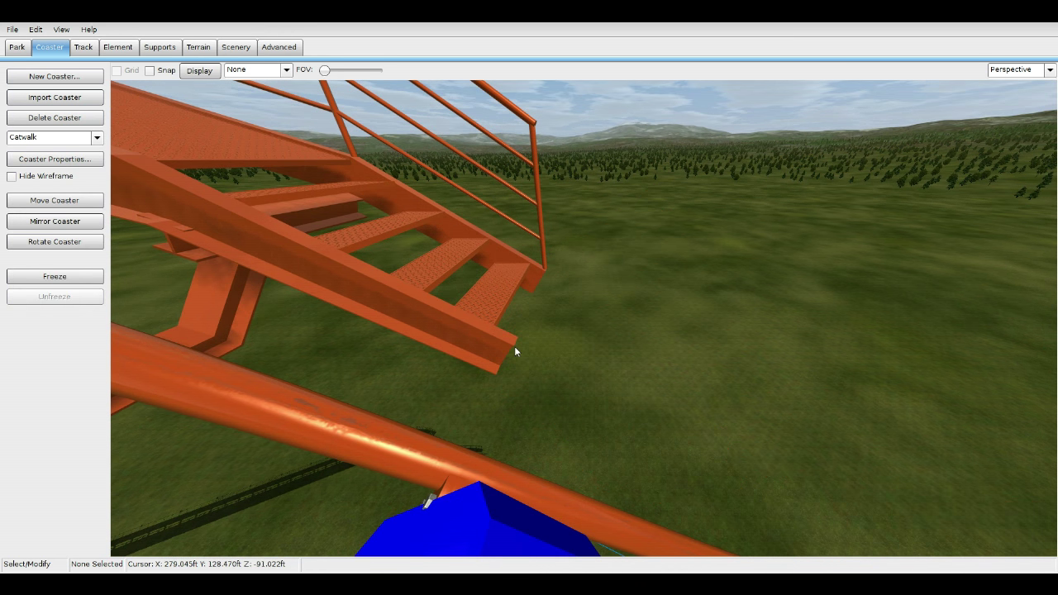
click(76, 279)
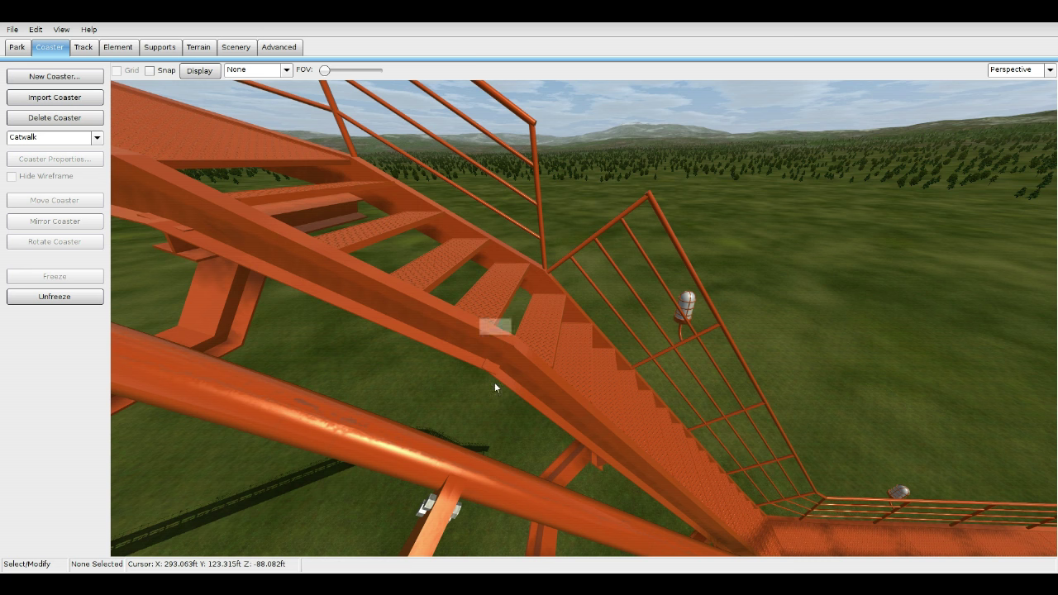
Step: Examine the handrail gap and the stair transition on both sides of the track from several angles
scroll(553, 305, down, 8)
scroll(533, 335, up, 5)
right_drag(554, 304, 314, 277)
scroll(529, 355, down, 4)
scroll(529, 318, down, 5)
right_drag(529, 318, 608, 364)
scroll(628, 326, up, 5)
scroll(414, 331, down, 4)
scroll(347, 343, up, 5)
scroll(467, 296, down, 5)
right_drag(467, 296, 538, 215)
scroll(537, 214, up, 4)
right_drag(352, 198, 340, 177)
scroll(340, 177, down, 1)
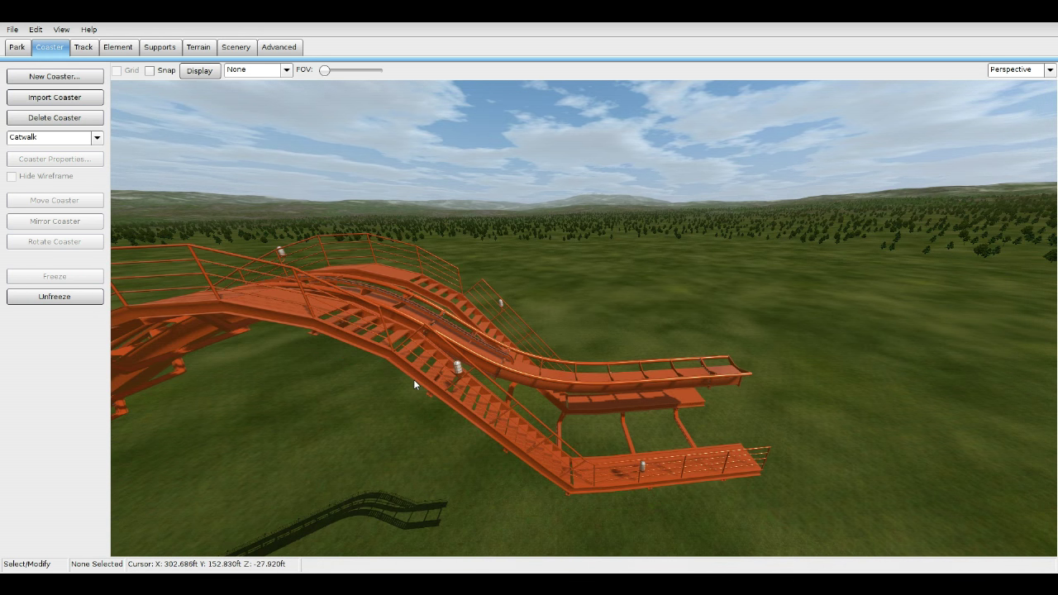
Step: Review the worn type options of the rail coaster and cancel its properties without changes
click(27, 138)
click(25, 181)
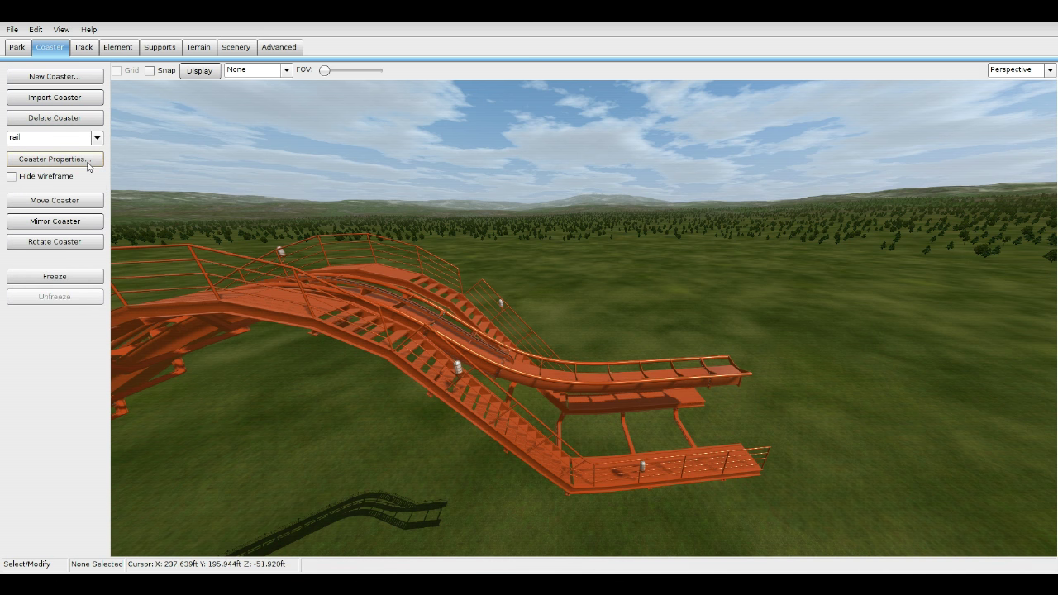
click(88, 163)
click(387, 176)
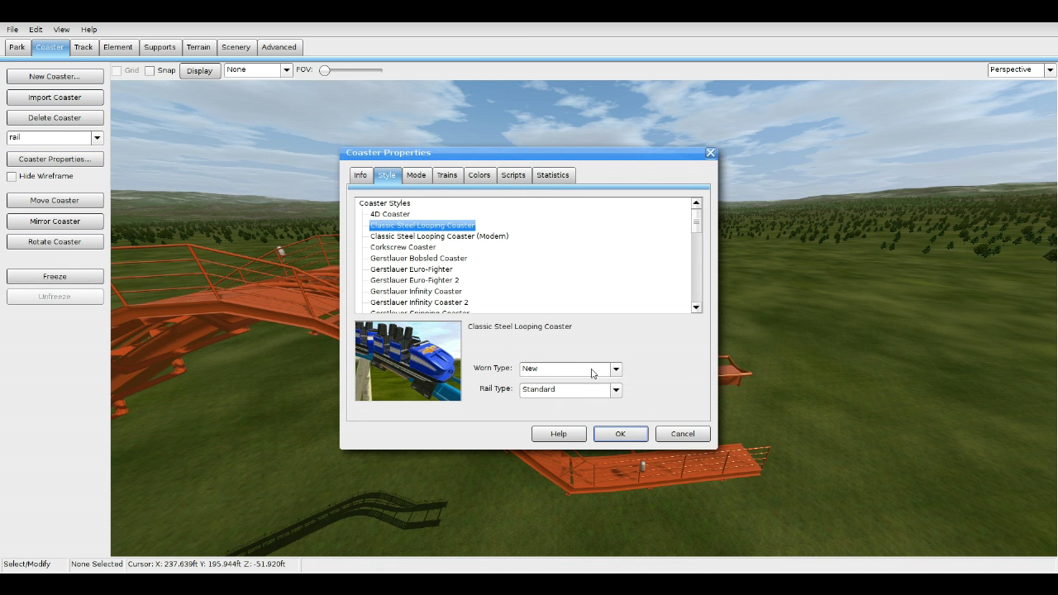
click(592, 374)
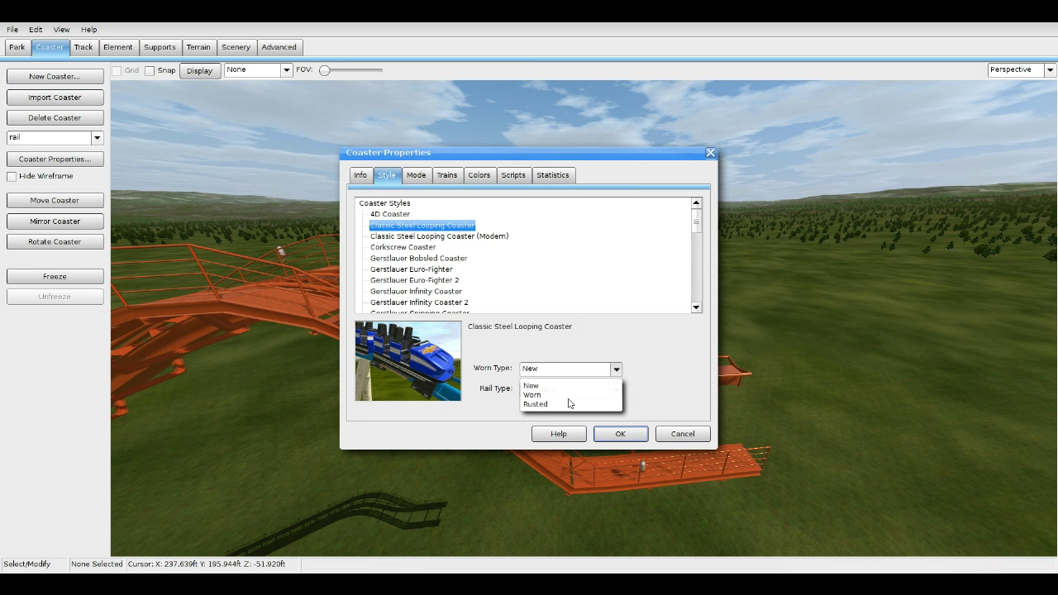
click(662, 441)
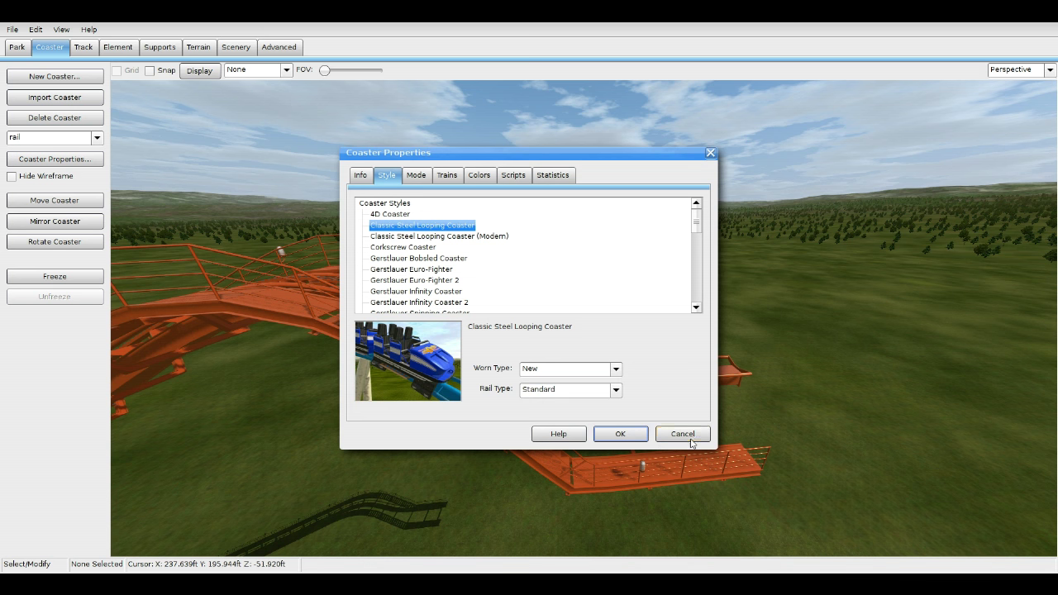
click(683, 434)
Step: Unfreeze and refreeze the Catwalk coaster, then make rail the active coaster
click(97, 137)
click(33, 181)
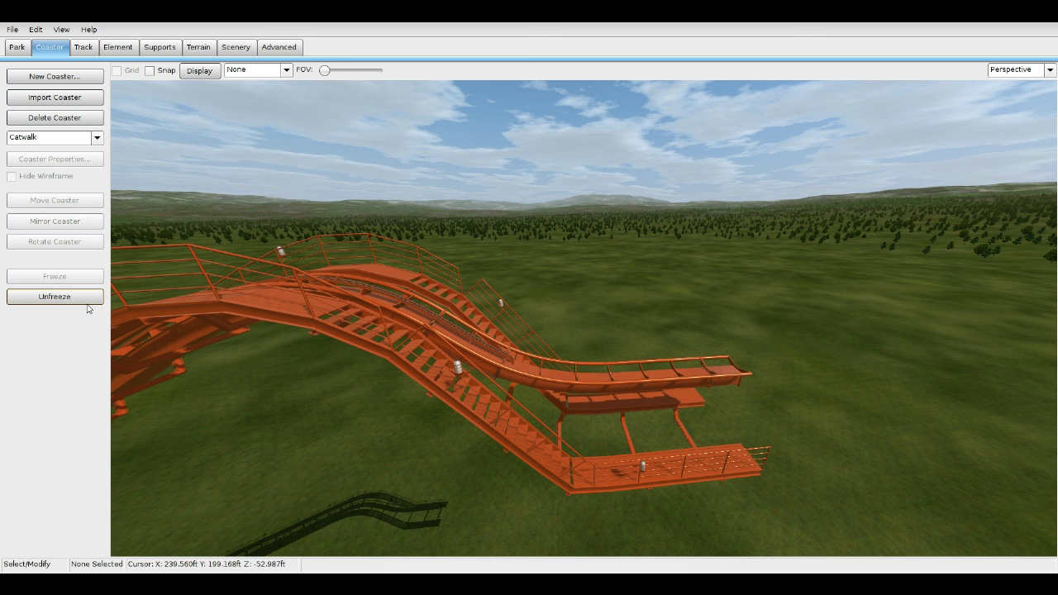
click(83, 300)
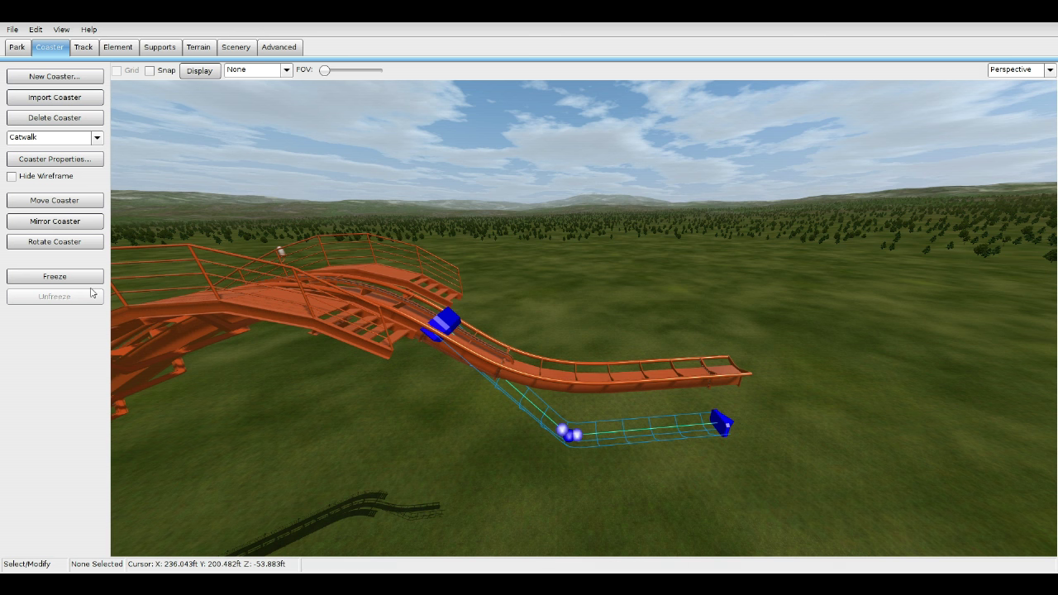
click(86, 279)
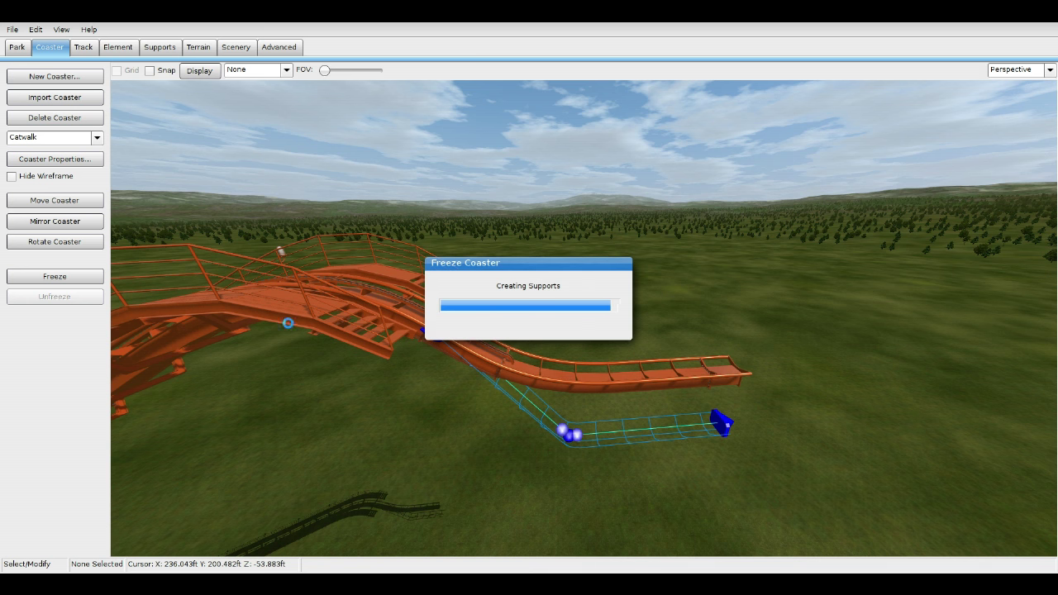
click(95, 137)
click(87, 182)
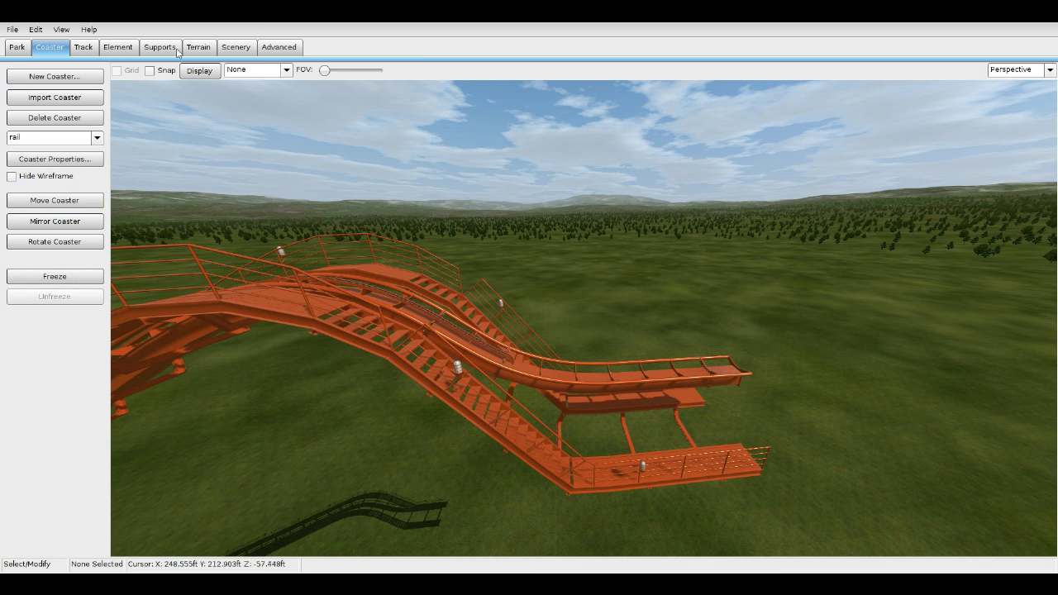
Step: Place four free support nodes along the slanted end bar of the steep stair's near handrail
click(160, 48)
click(49, 288)
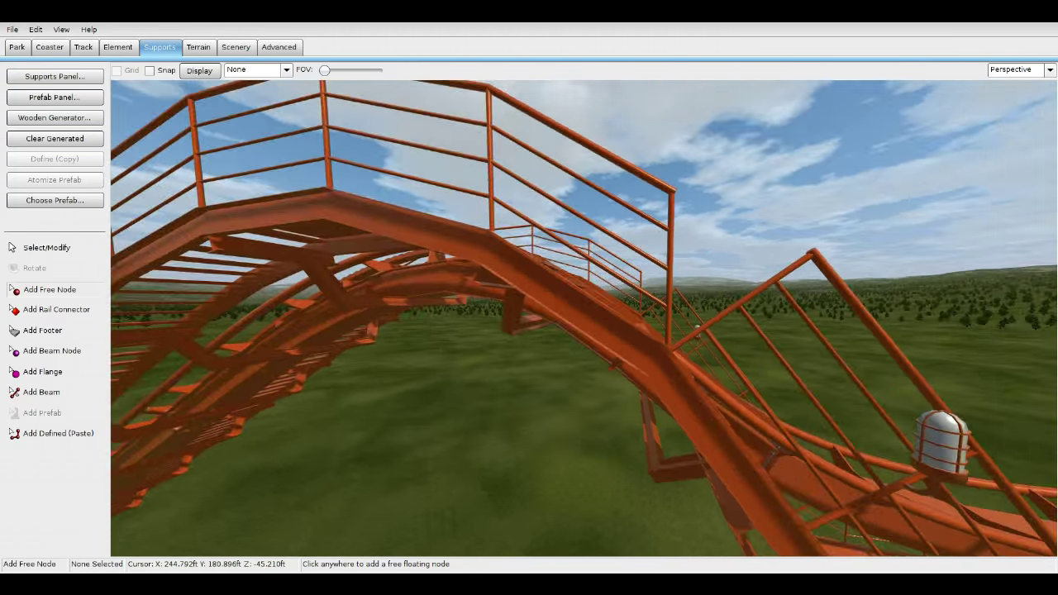
right_drag(518, 306, 622, 296)
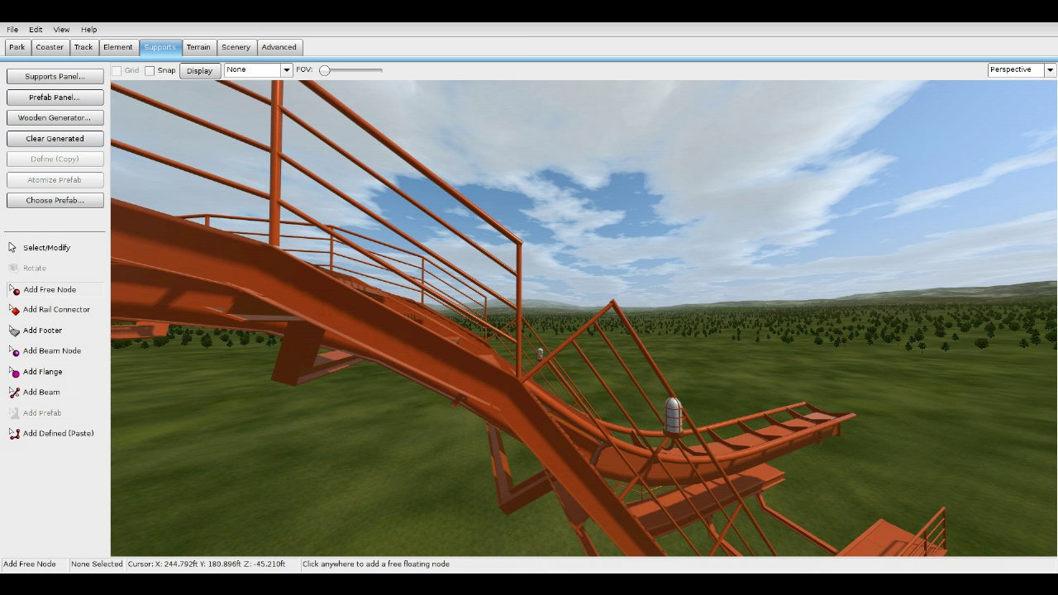
mouse_move(589, 306)
right_down()
mouse_move(587, 372)
mouse_move(607, 354)
mouse_move(584, 318)
right_up()
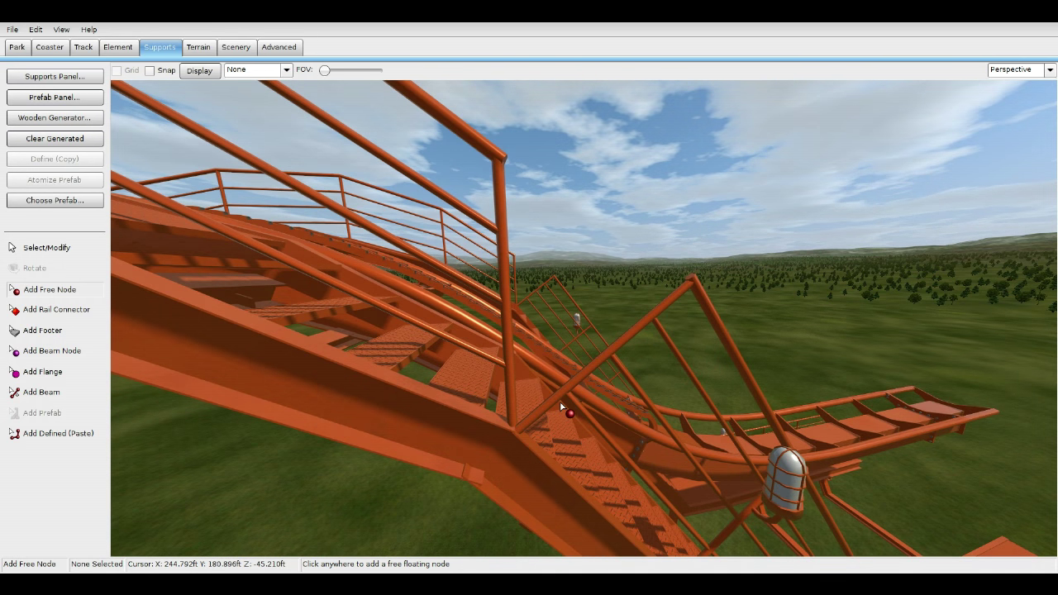
click(560, 405)
click(623, 352)
click(661, 322)
click(722, 283)
Step: Place four free support nodes up the vertical end post of the upper handrail
click(511, 354)
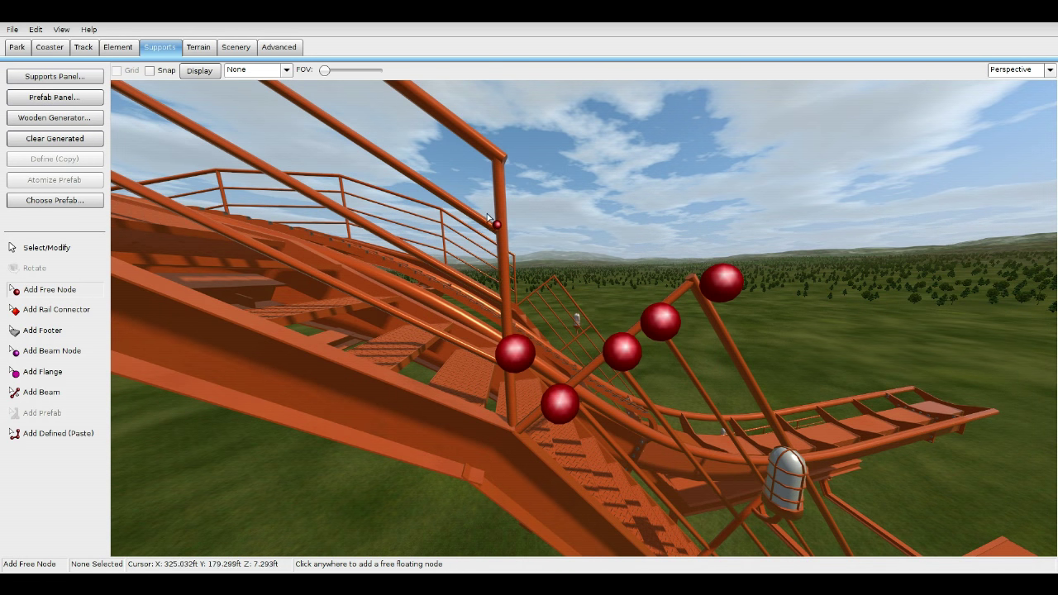
click(482, 265)
click(484, 209)
click(486, 156)
Step: Move the upper free nodes on the upper handrail's vertical end post so they are centred on the post
key(w)
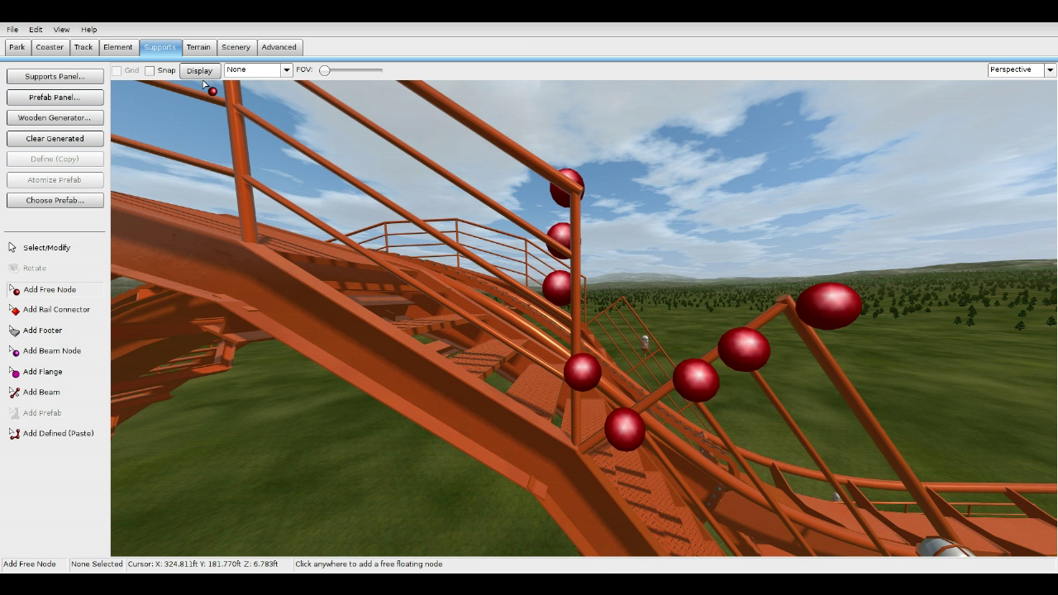
key(s)
right_drag(487, 156, 355, 141)
key(w)
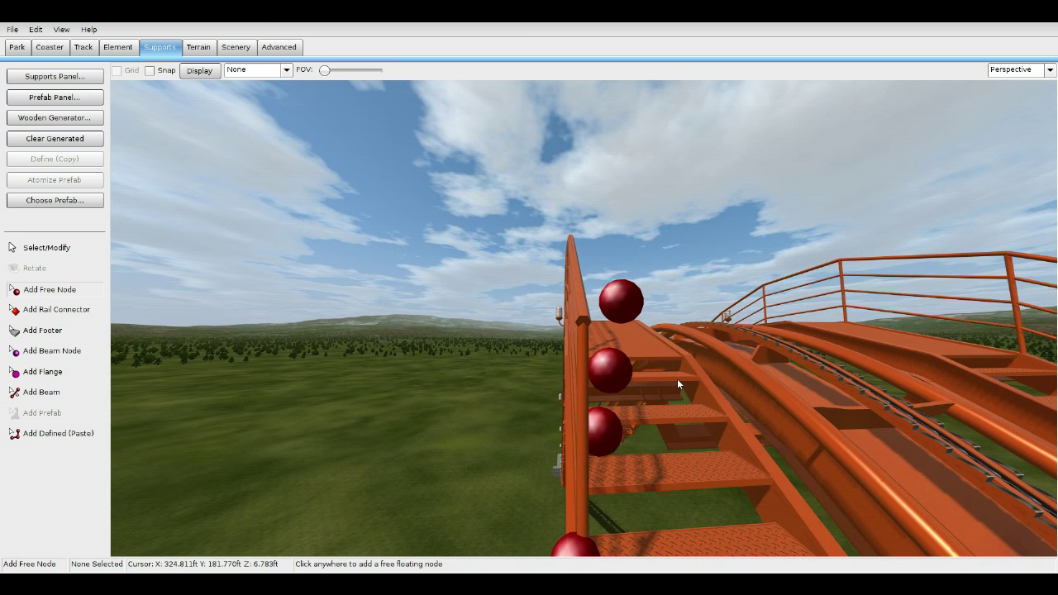
key(Escape)
click(620, 306)
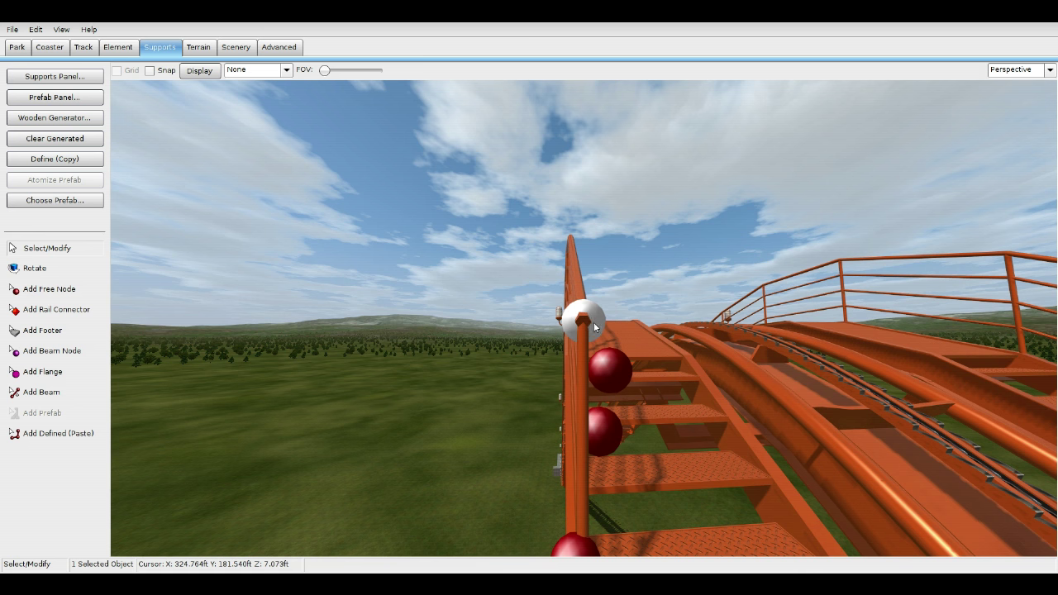
drag(609, 371, 597, 379)
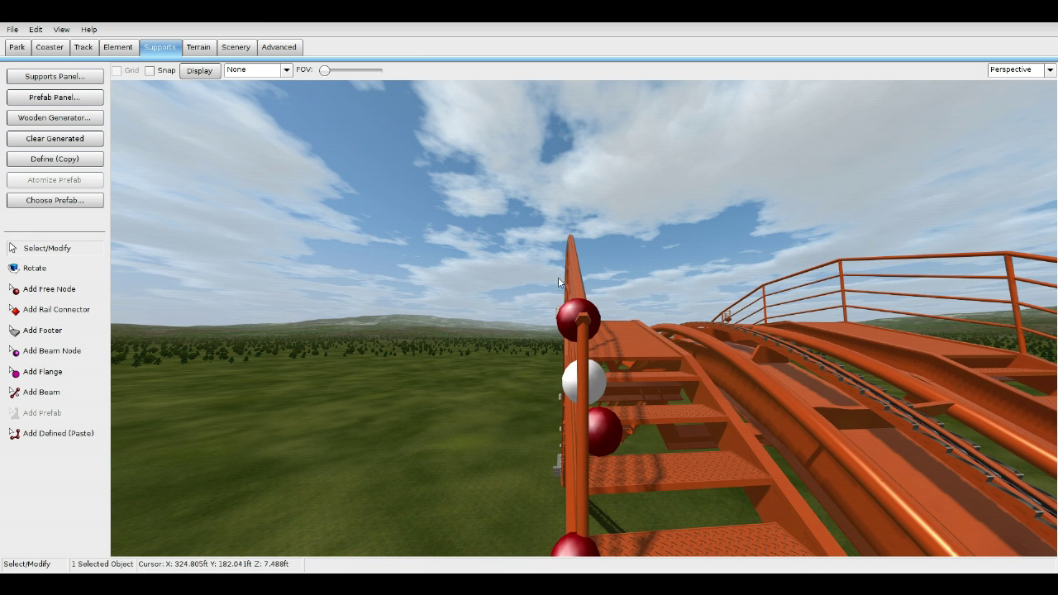
click(579, 319)
middle_drag(576, 305, 592, 179)
right_drag(661, 431, 607, 345)
scroll(602, 327, up, 5)
Step: Fine-tune the remaining free nodes so they sit on the end post and the slanted end bar, and clear the selection
click(543, 298)
click(532, 342)
middle_drag(532, 343, 560, 362)
click(614, 366)
click(525, 494)
click(560, 314)
middle_drag(560, 314, 492, 248)
right_drag(616, 372, 529, 309)
click(540, 207)
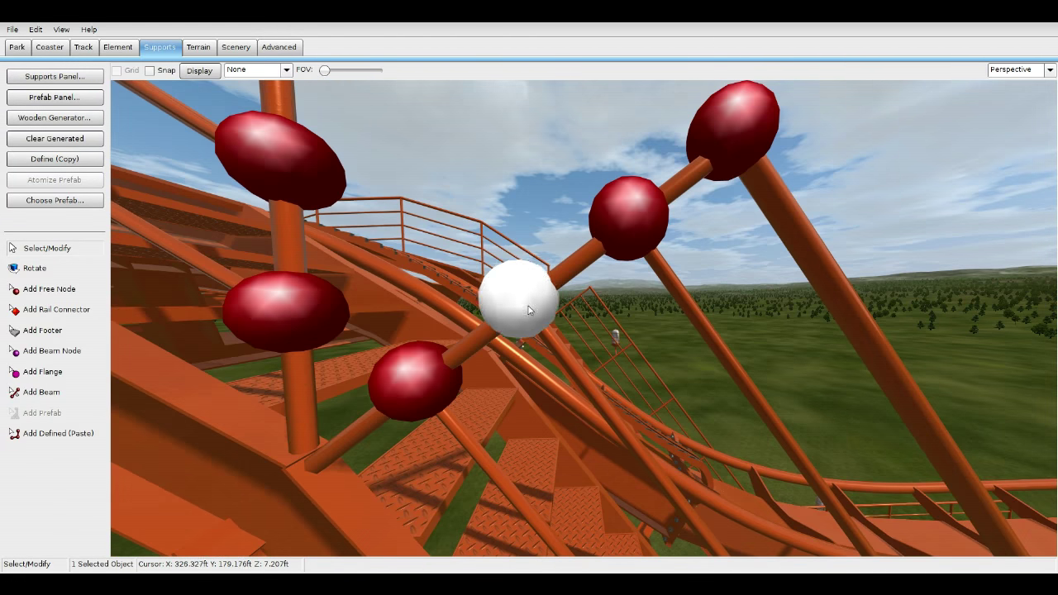
right_drag(626, 217, 607, 273)
right_drag(553, 312, 627, 194)
right_drag(703, 301, 706, 299)
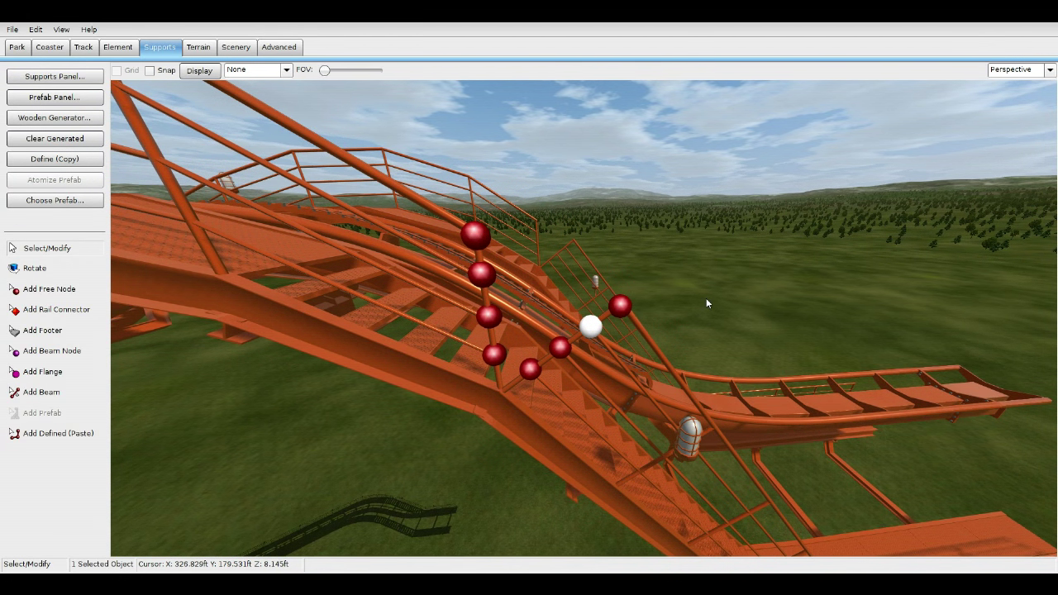
click(611, 272)
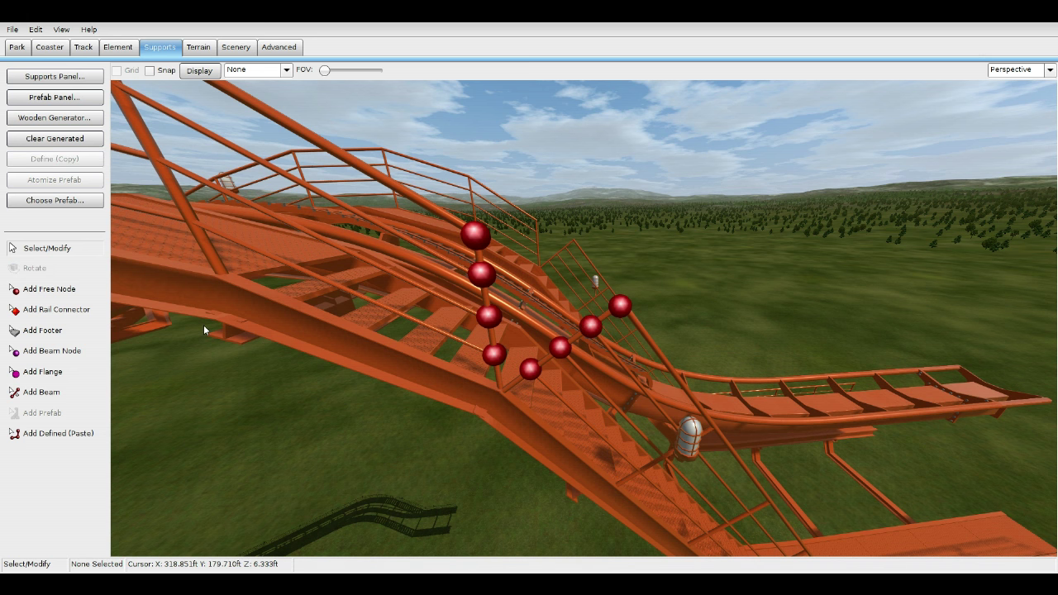
Step: Set up new support beams as custom pipe with an outer diameter of 0.18 ft
click(41, 392)
click(55, 76)
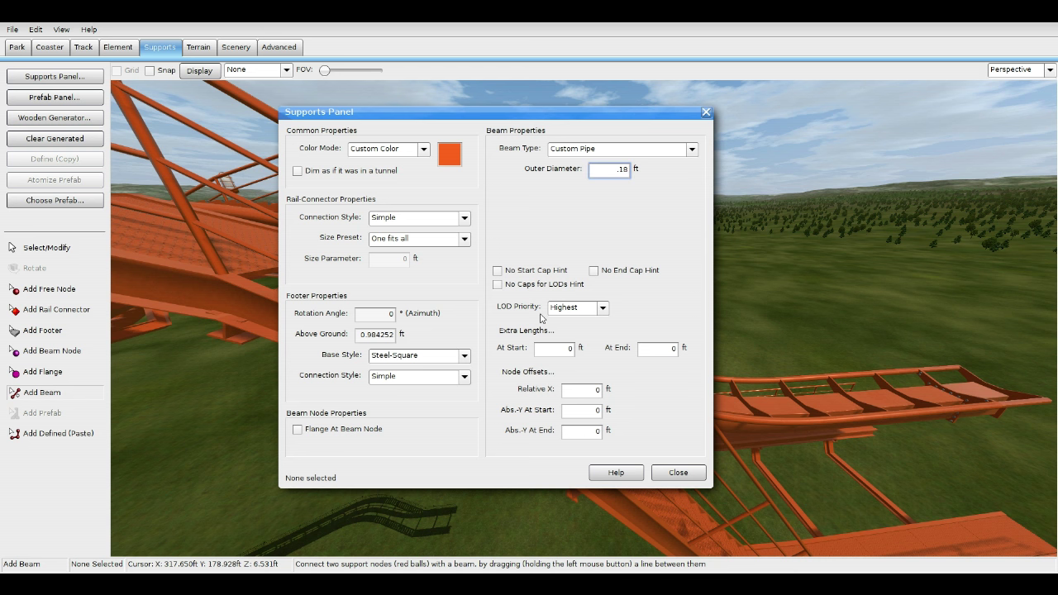
click(559, 351)
key(Tab)
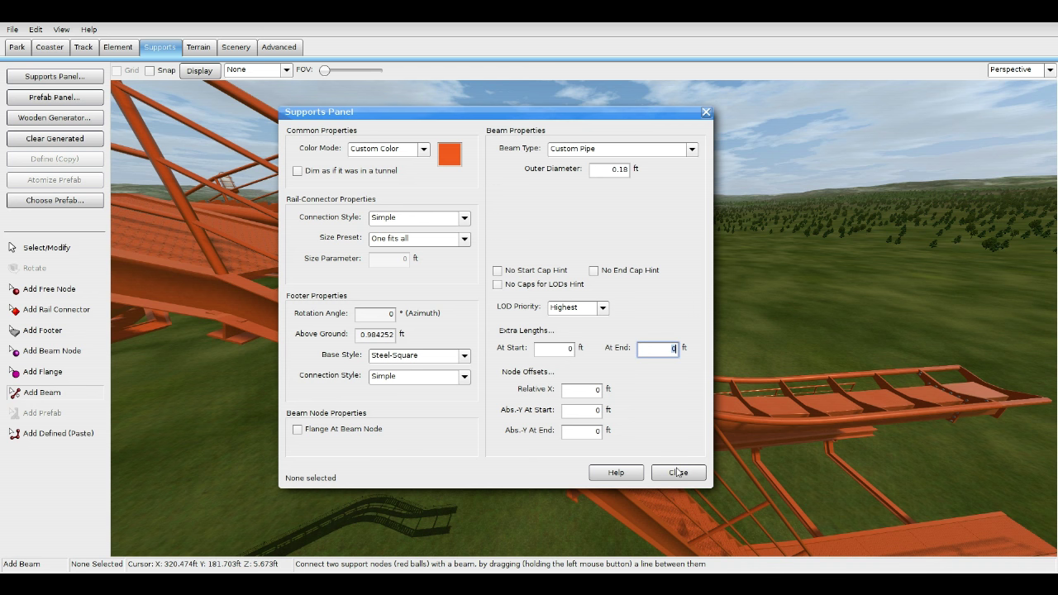
click(677, 473)
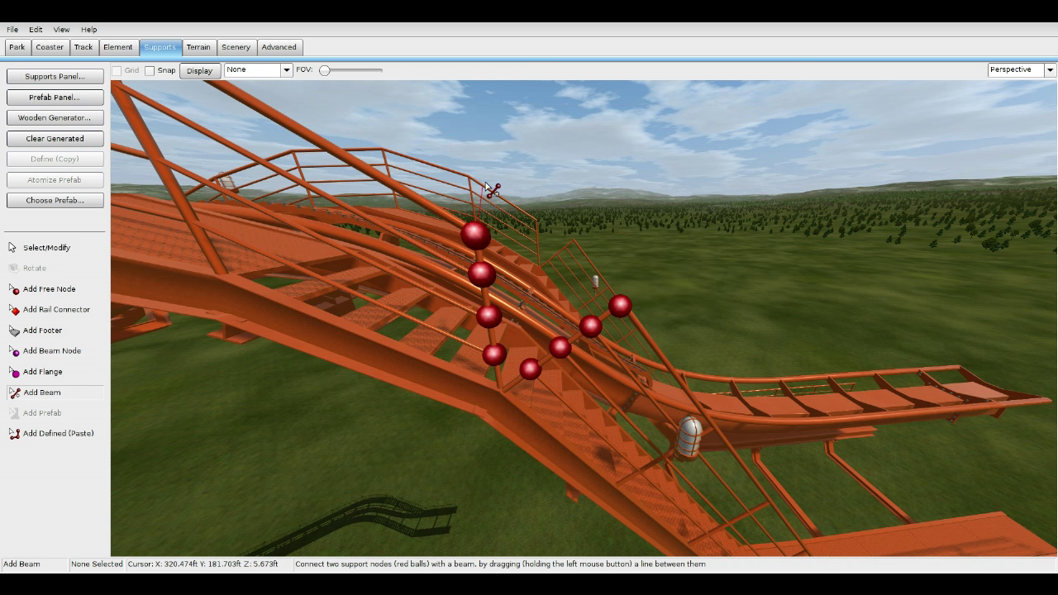
Step: Connect each end-post node to its matching slanted-bar node with a 0.18 ft pipe beam and freeze the rail coaster
click(73, 76)
click(625, 170)
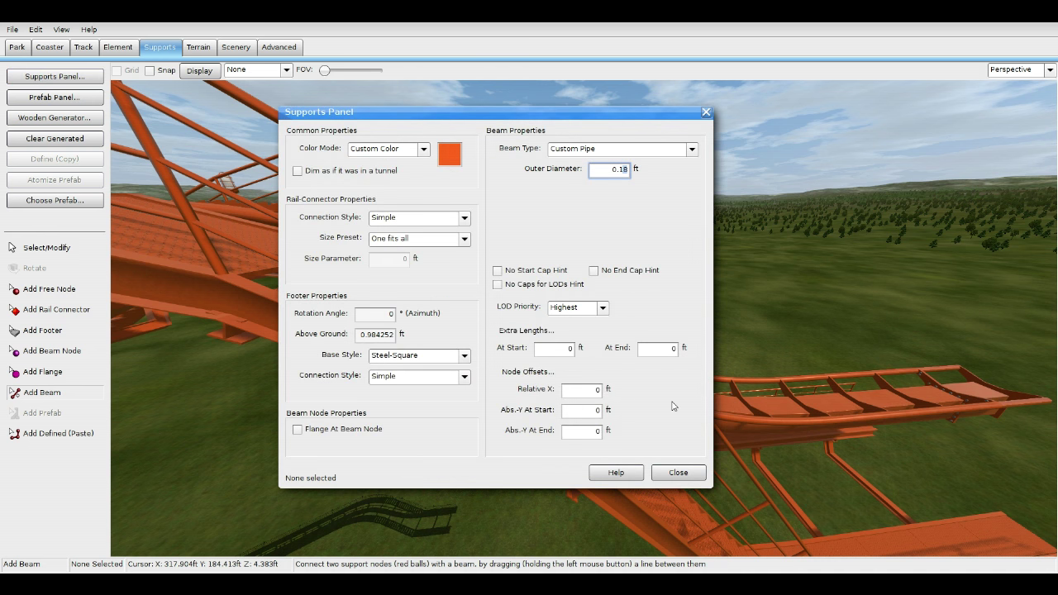
click(675, 476)
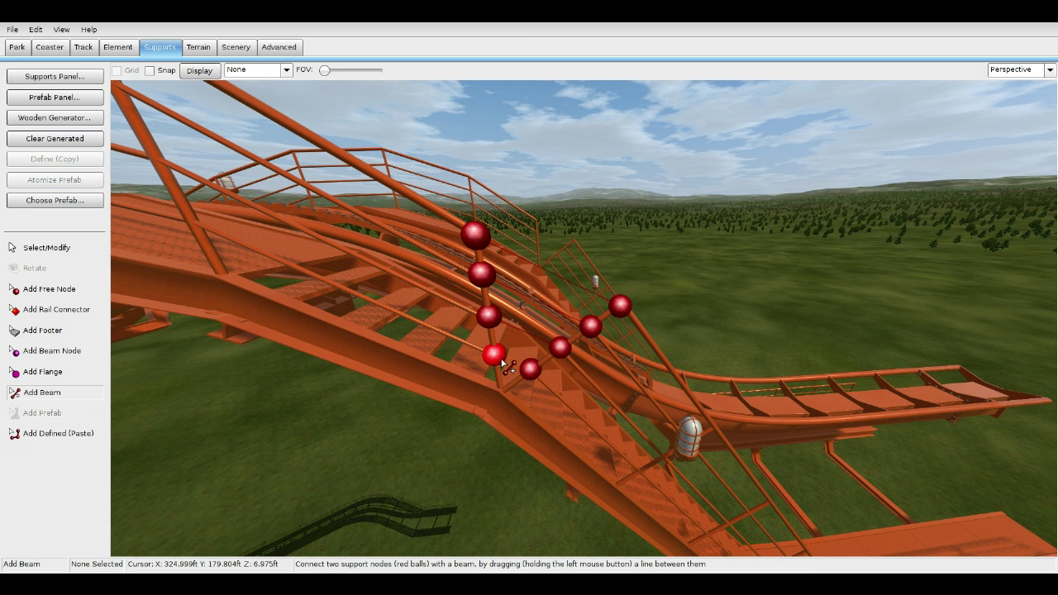
click(48, 49)
click(91, 278)
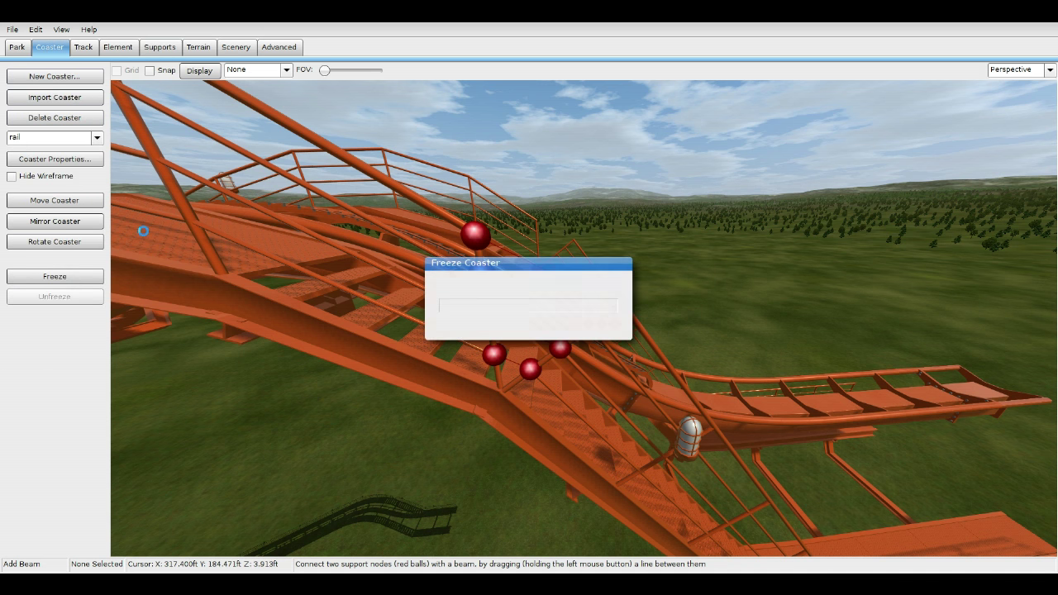
Step: Adjust the top end-post node to line up with the handrail and freeze the rail coaster again
right_drag(301, 206, 301, 165)
key(w)
right_drag(464, 382, 303, 221)
right_drag(491, 266, 176, 266)
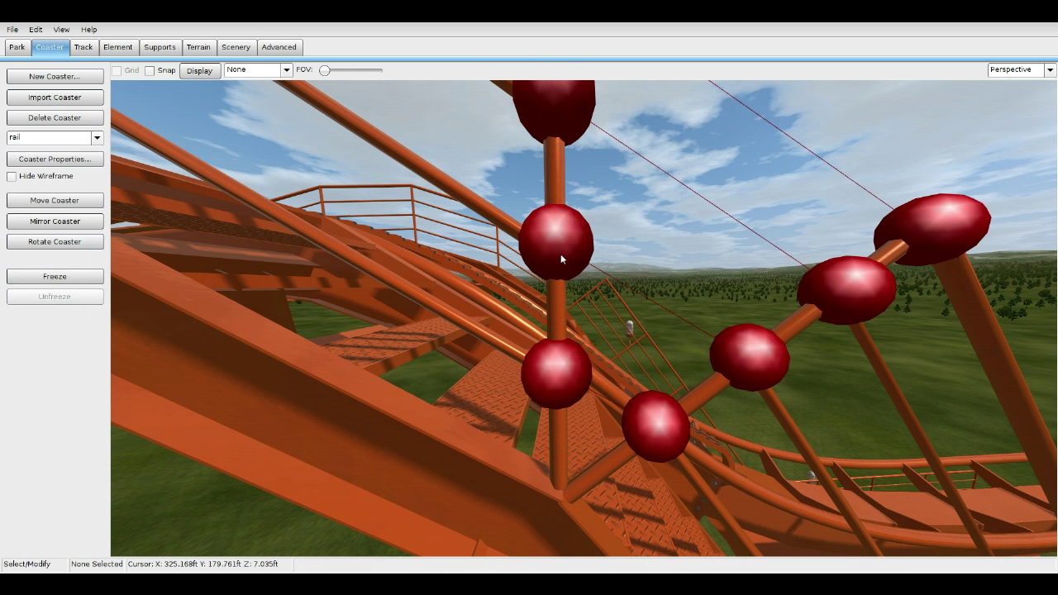
scroll(584, 227, down, 5)
scroll(590, 225, up, 3)
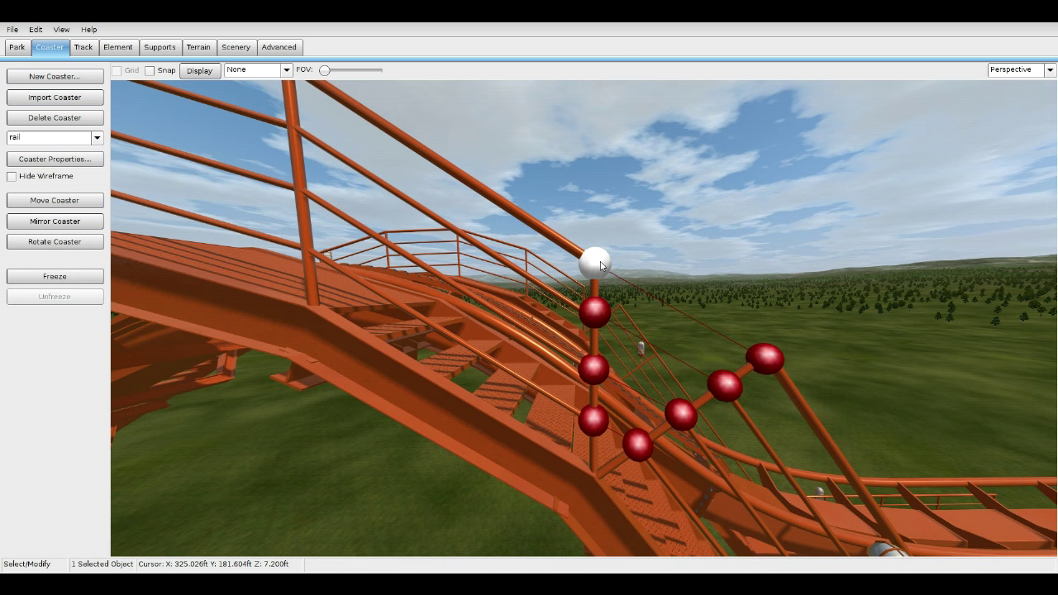
right_drag(589, 226, 573, 268)
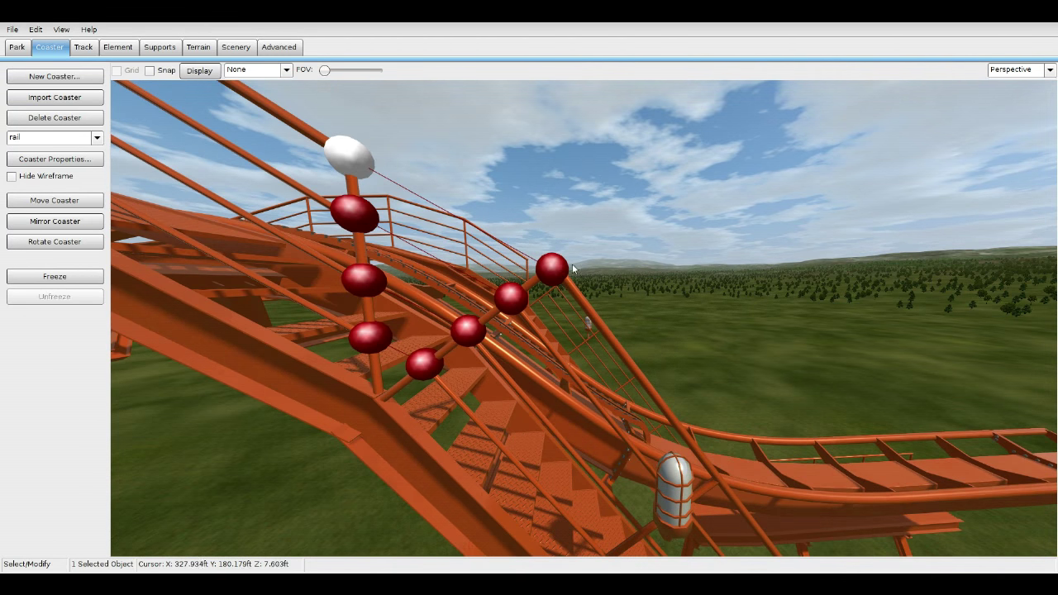
click(69, 281)
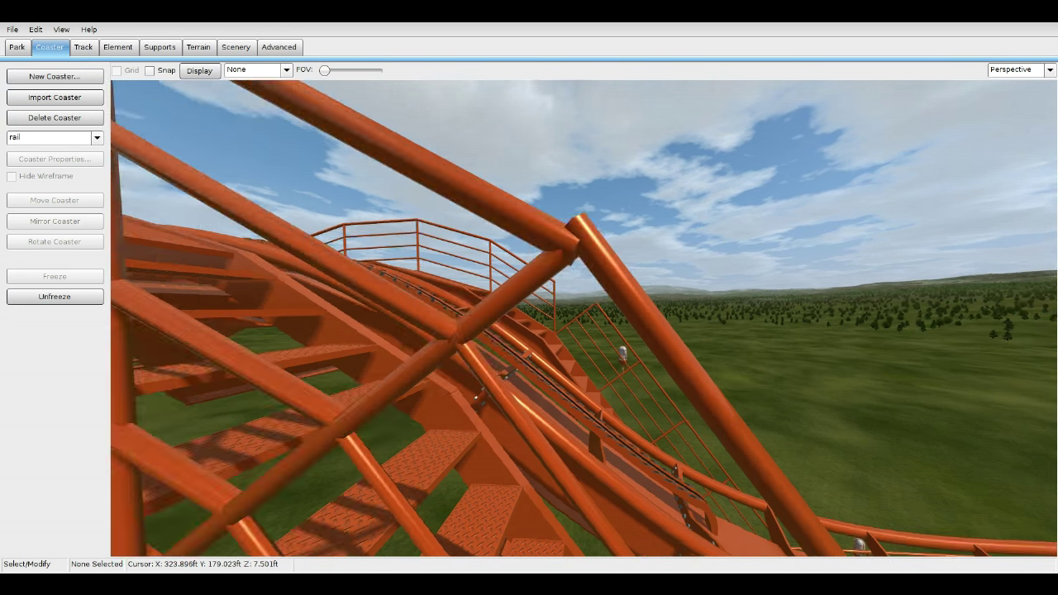
Step: Unfreeze the rail coaster, nudge the connecting nodes into line with the existing railings, and refreeze it to check the joints
click(56, 297)
click(553, 213)
click(56, 277)
click(56, 297)
click(362, 321)
right_drag(362, 321, 347, 347)
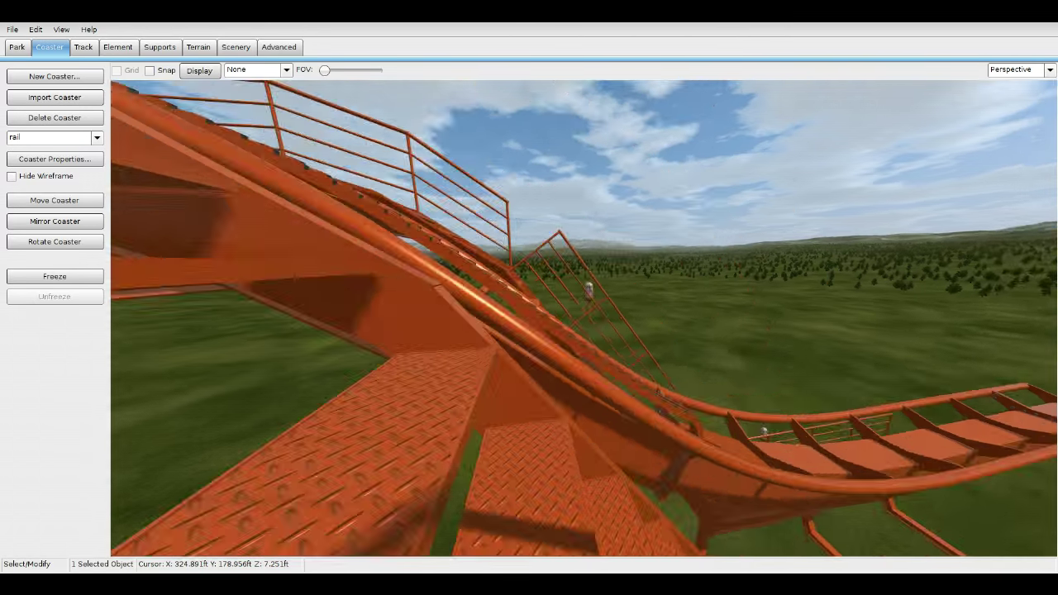
click(55, 277)
right_drag(326, 400, 413, 347)
click(54, 297)
click(524, 322)
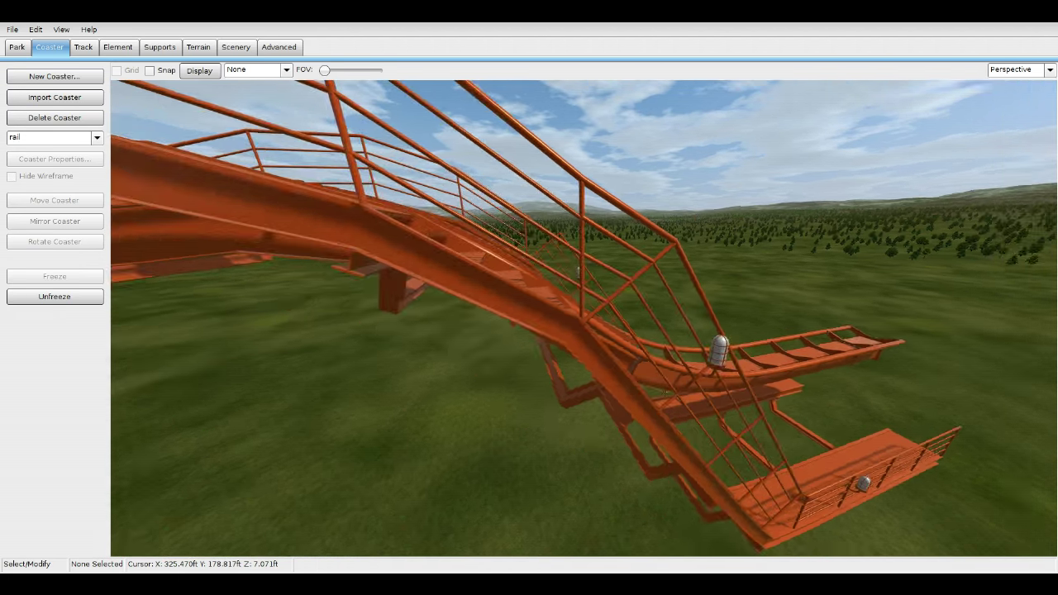
Step: Select the eight gap-closing nodes with their four beams on the unfrozen rail coaster and copy them as a support definition
mouse_move(406, 347)
right_down()
mouse_move(406, 364)
mouse_move(397, 331)
mouse_move(406, 348)
right_up()
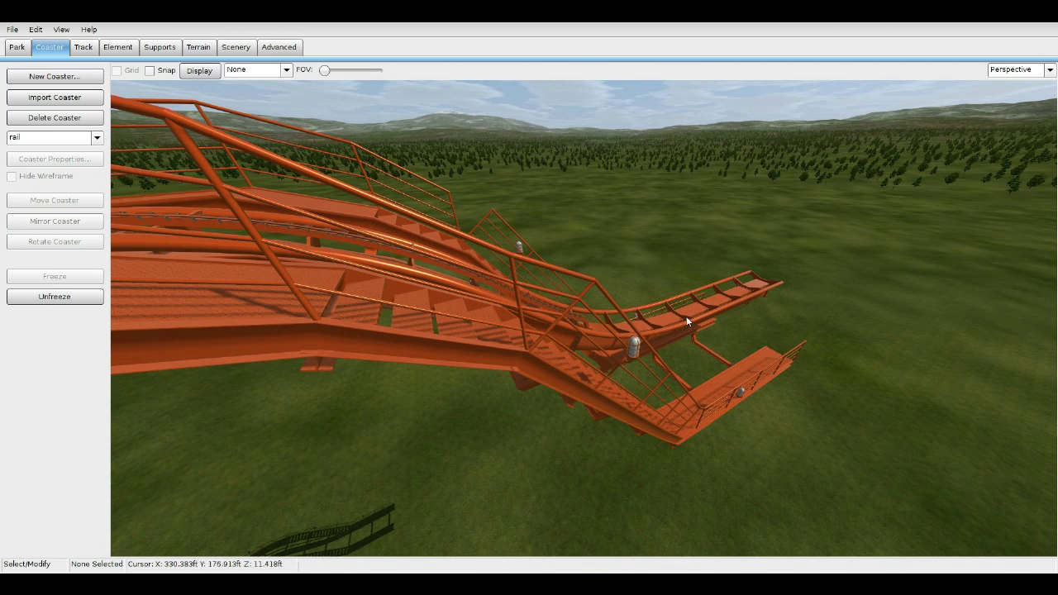
mouse_move(587, 434)
right_down()
mouse_move(529, 397)
mouse_move(586, 434)
right_up()
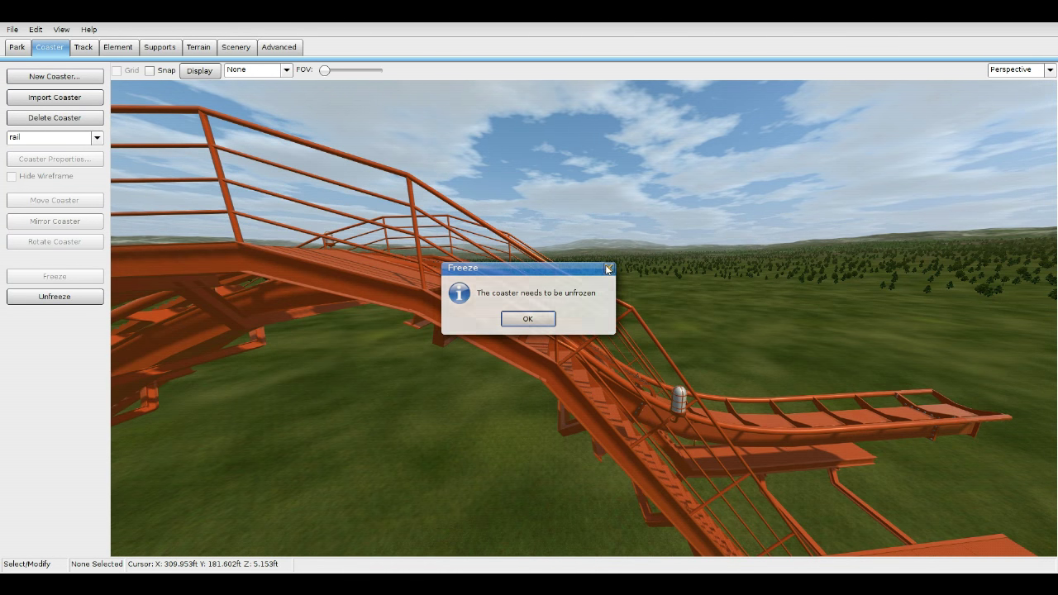
drag(474, 181, 687, 452)
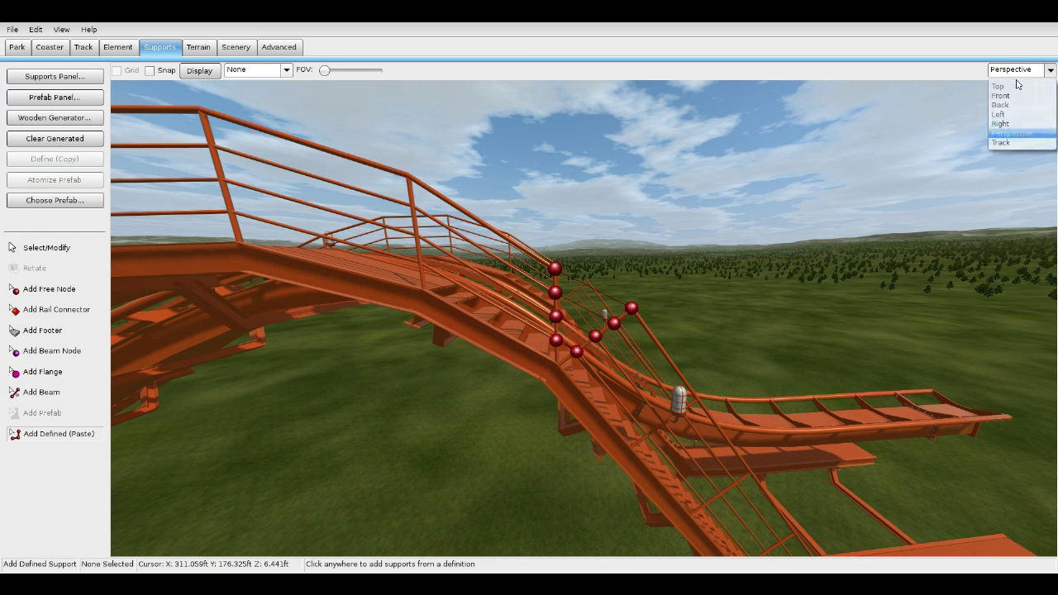
Step: Paste the copied supports beyond the far catwalk and, in top view, move them onto its outer edge
right_drag(878, 209, 1011, 73)
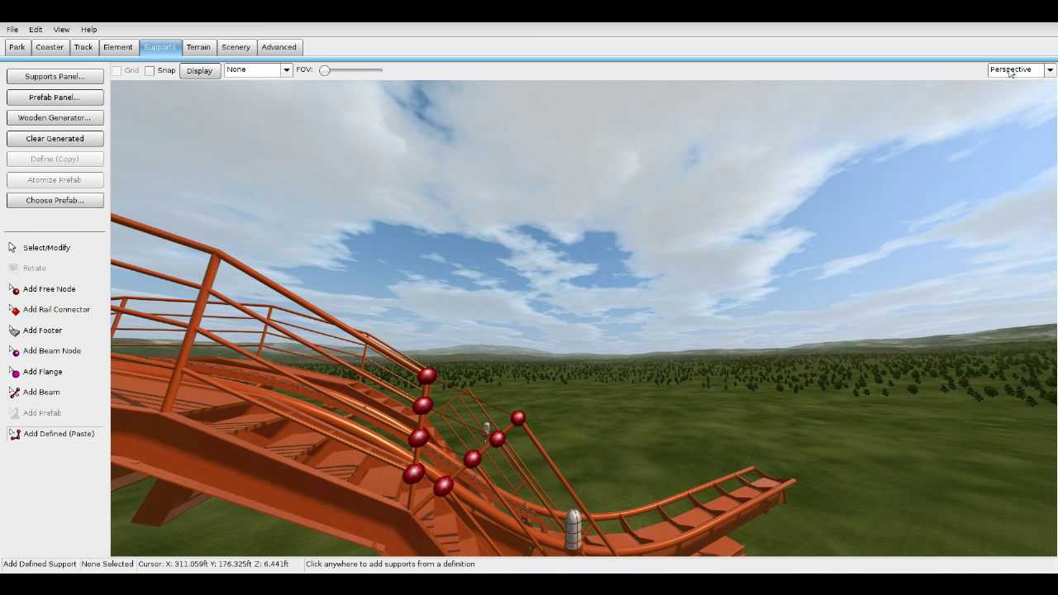
click(1002, 88)
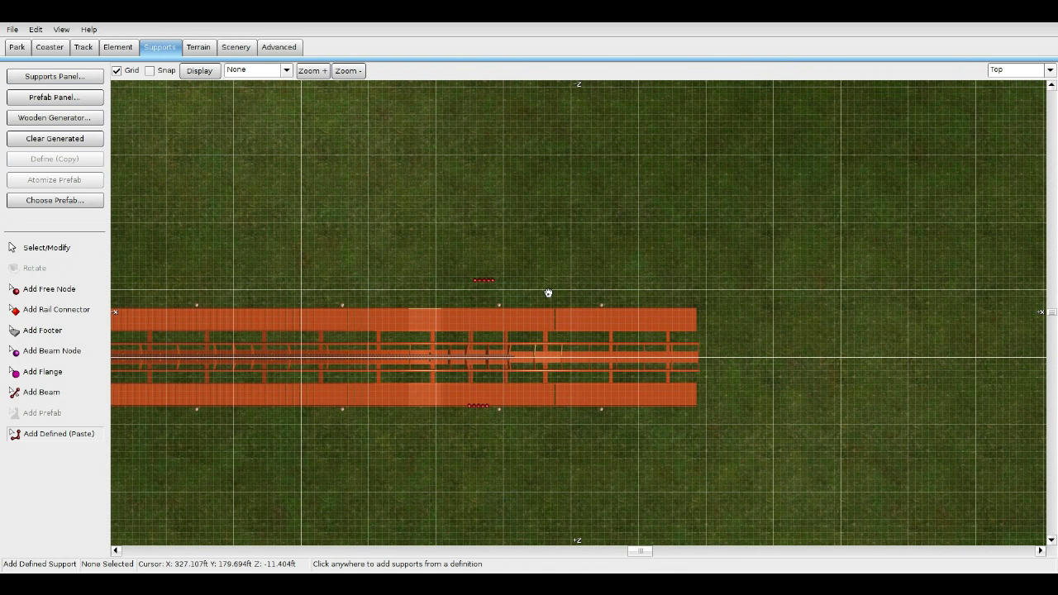
right_drag(548, 293, 569, 309)
key(Escape)
drag(461, 262, 514, 326)
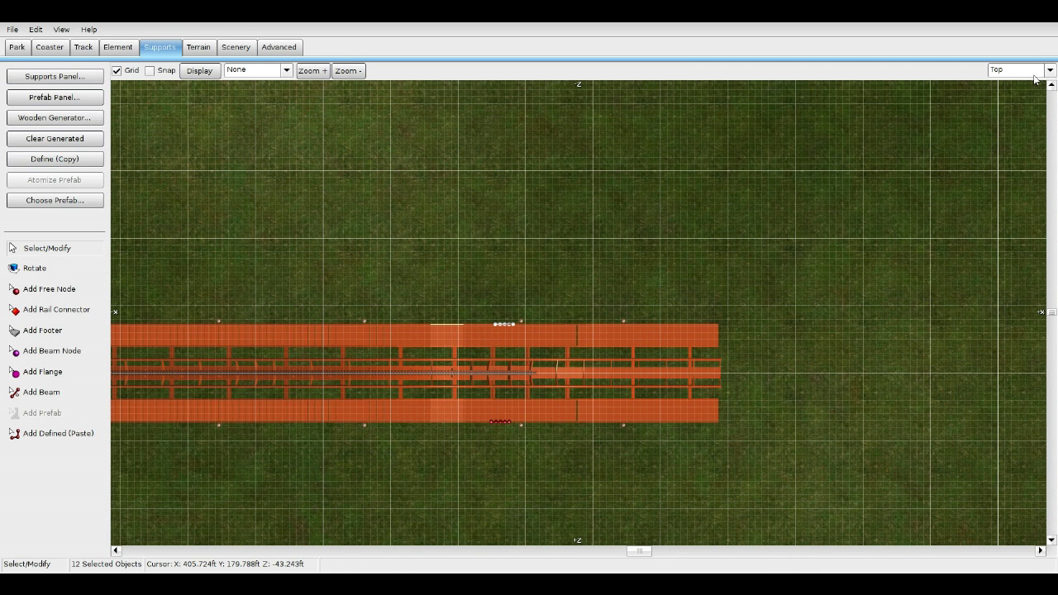
Step: In perspective view, shift the pasted supports into line with the far handrail's vertical end post and slanted end bar
click(1012, 133)
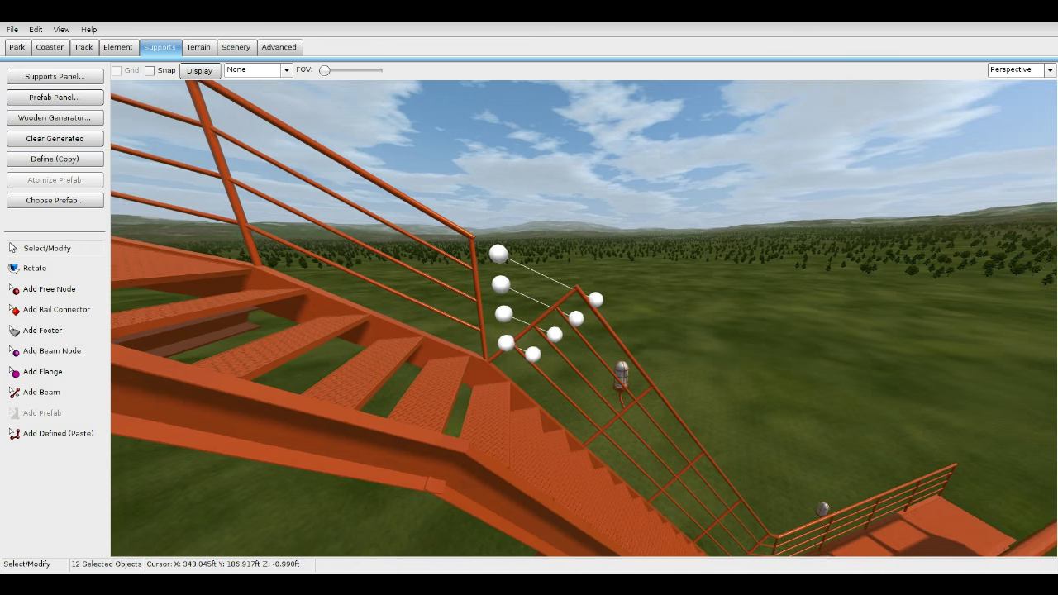
right_drag(583, 319, 607, 314)
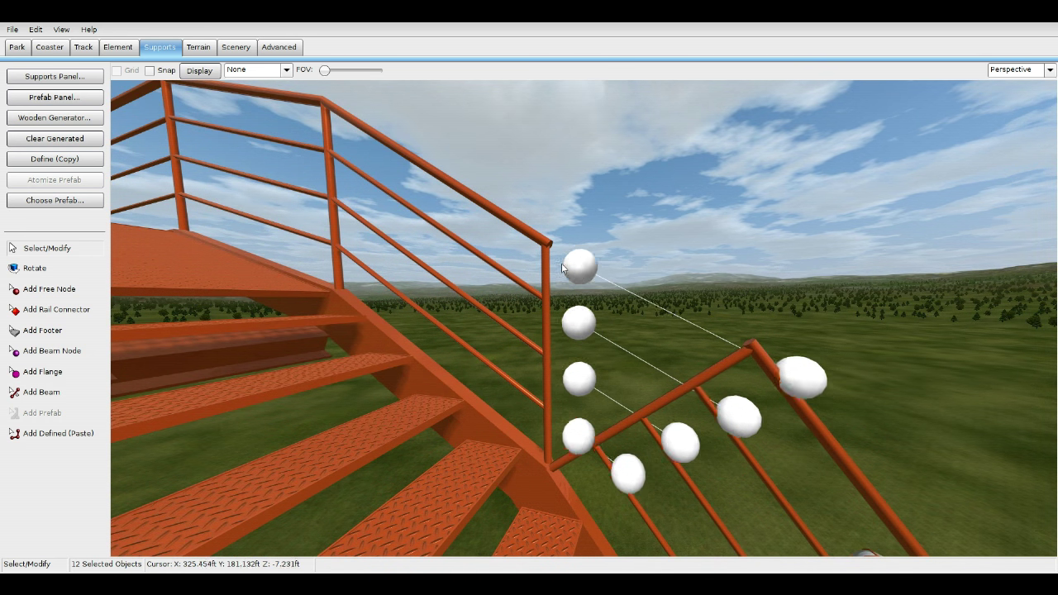
drag(561, 263, 542, 250)
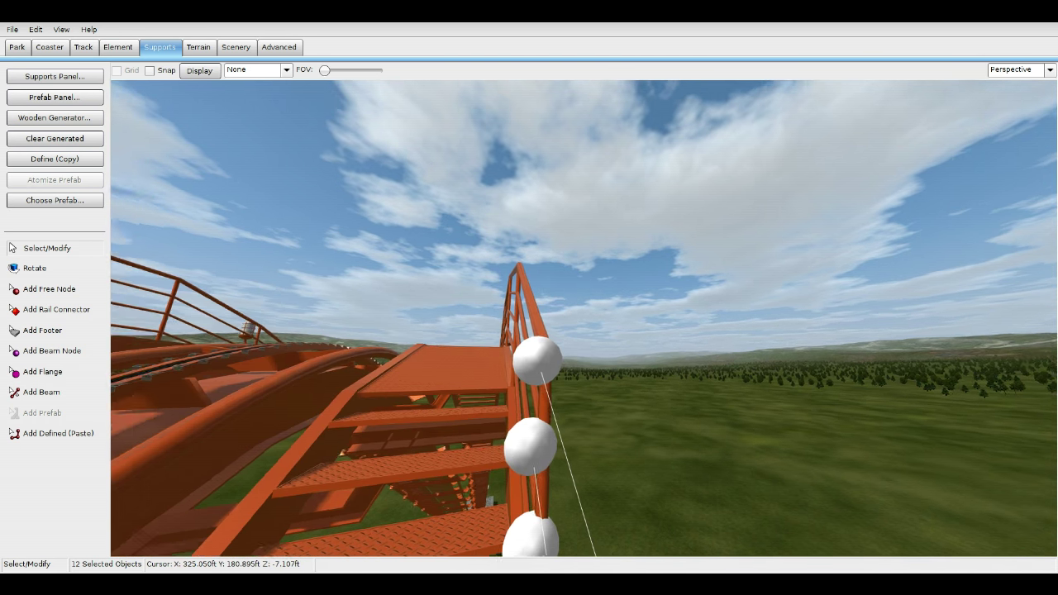